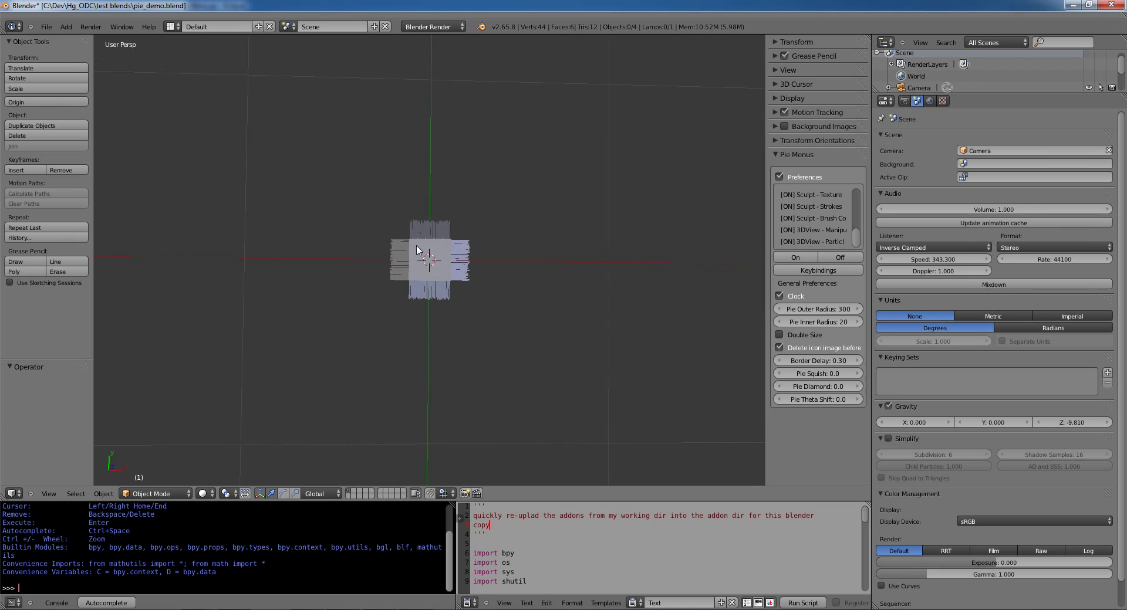
Align the view to the top, select the cube and preview the mode pie menu over it without choosing a mode
key(KP_7)
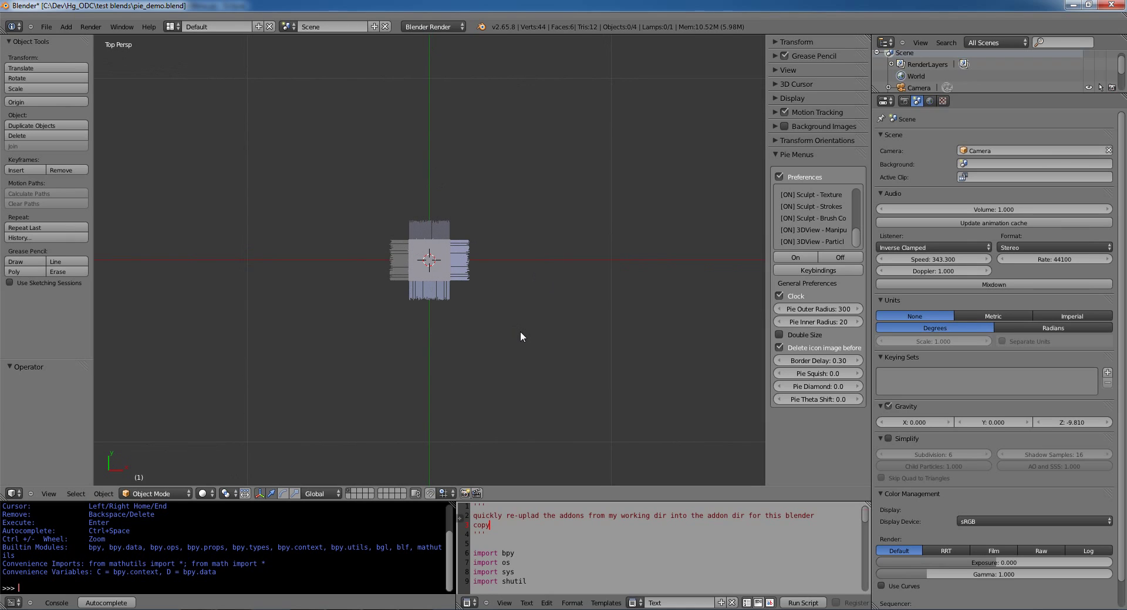
scroll(520, 331, up, 1)
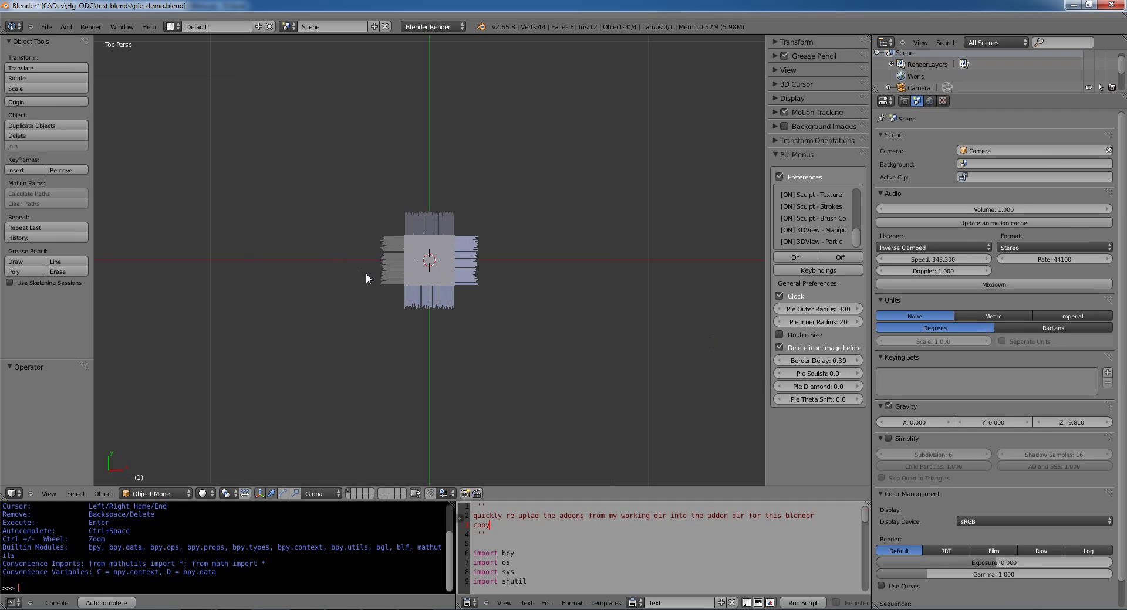
right_click(420, 271)
key(Tab)
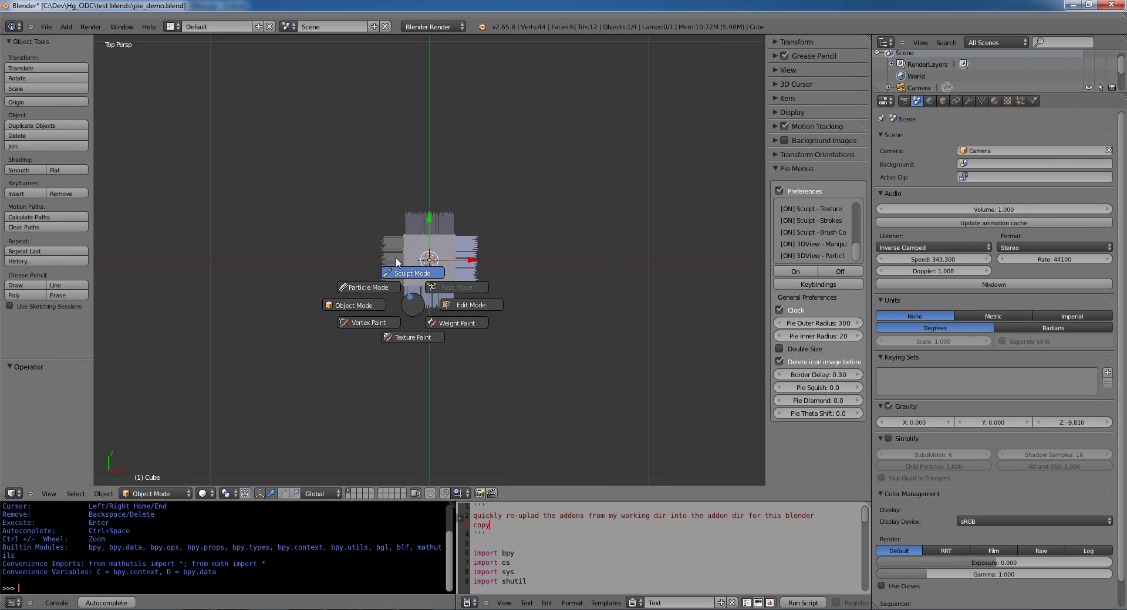
key(Escape)
key(Tab)
key(Escape)
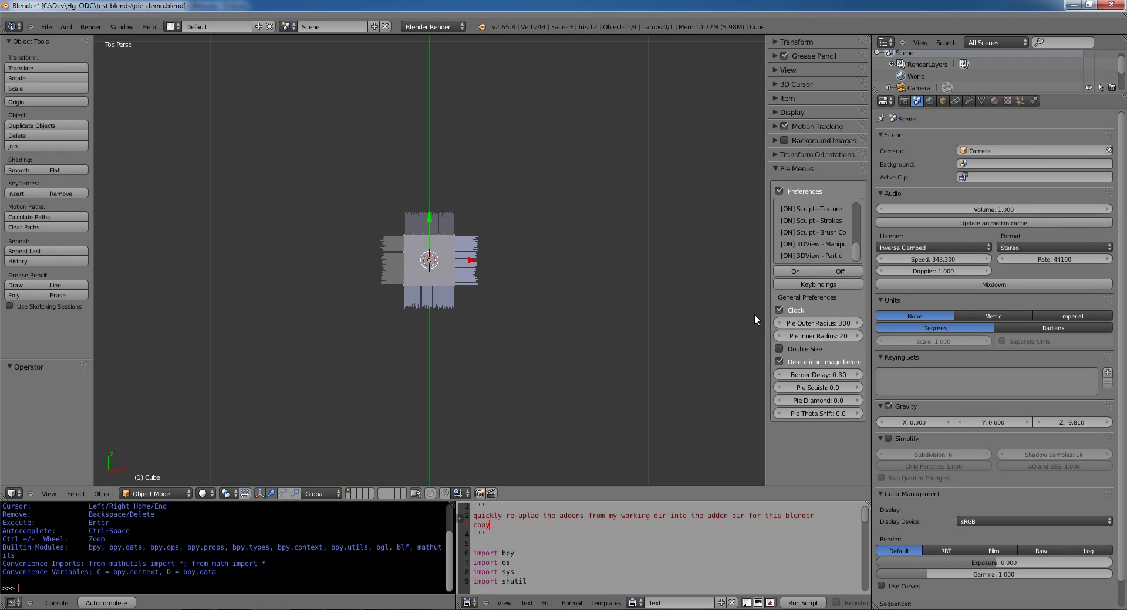
Sketch Grease Pencil marks along the viewport's border beside the Pie Menus settings and erase them
drag(755, 312, 755, 323)
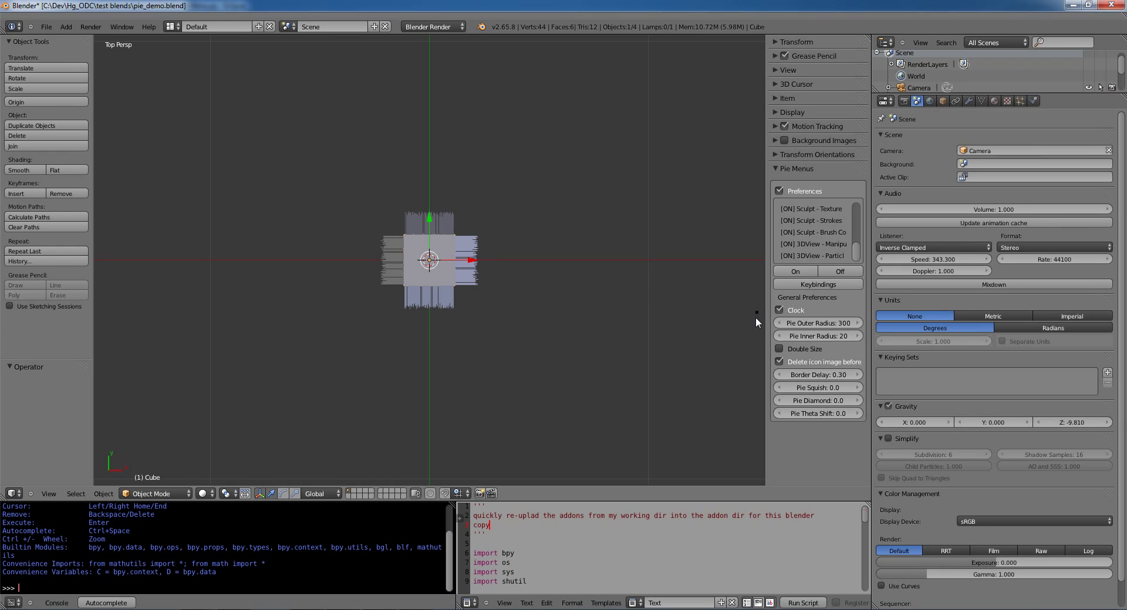
mouse_move(761, 259)
mouse_down()
mouse_move(747, 269)
mouse_move(763, 260)
mouse_up()
drag(701, 287, 720, 286)
click(695, 317)
mouse_move(692, 321)
mouse_down()
mouse_move(739, 351)
mouse_move(760, 390)
mouse_up()
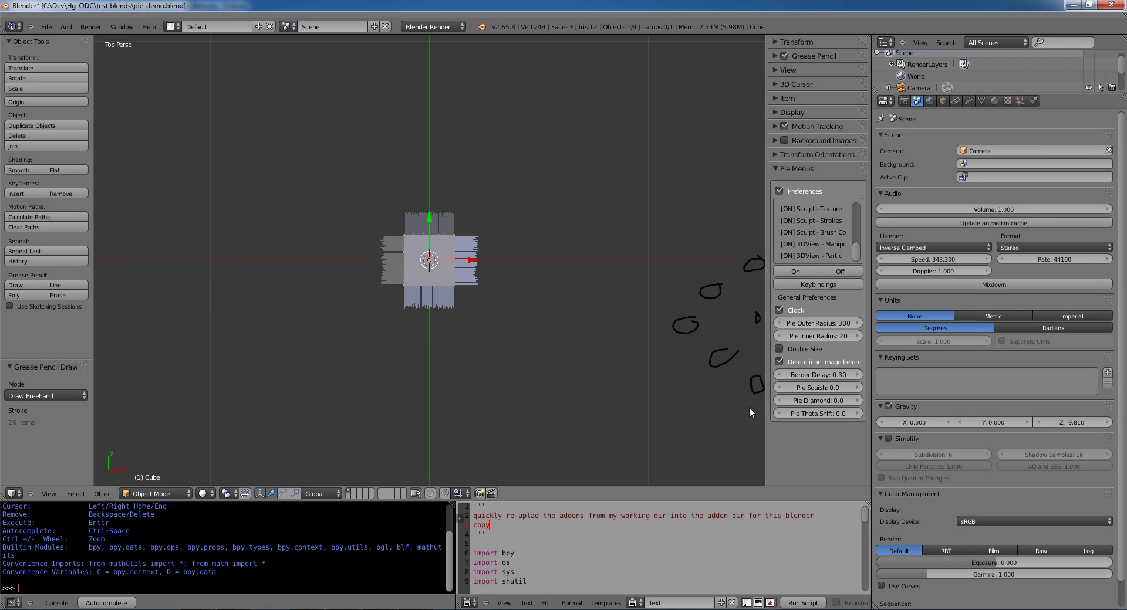
mouse_move(750, 412)
right_down()
mouse_move(684, 314)
mouse_move(755, 252)
mouse_move(753, 320)
right_up()
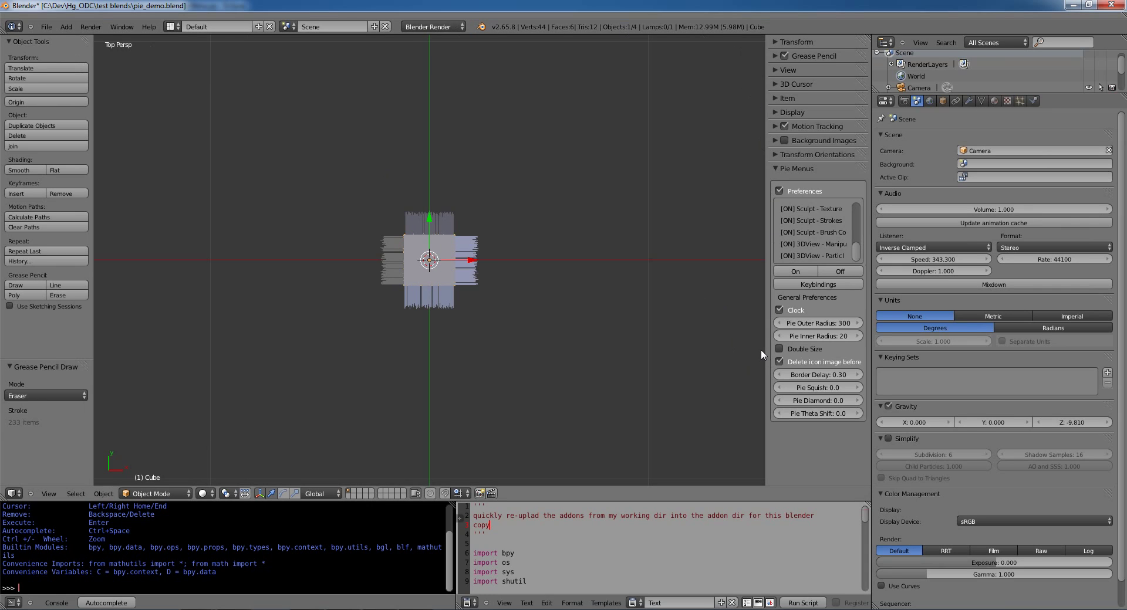
Preview the mode pie menu near the viewport border and in open space, choosing Object Mode
key(Tab)
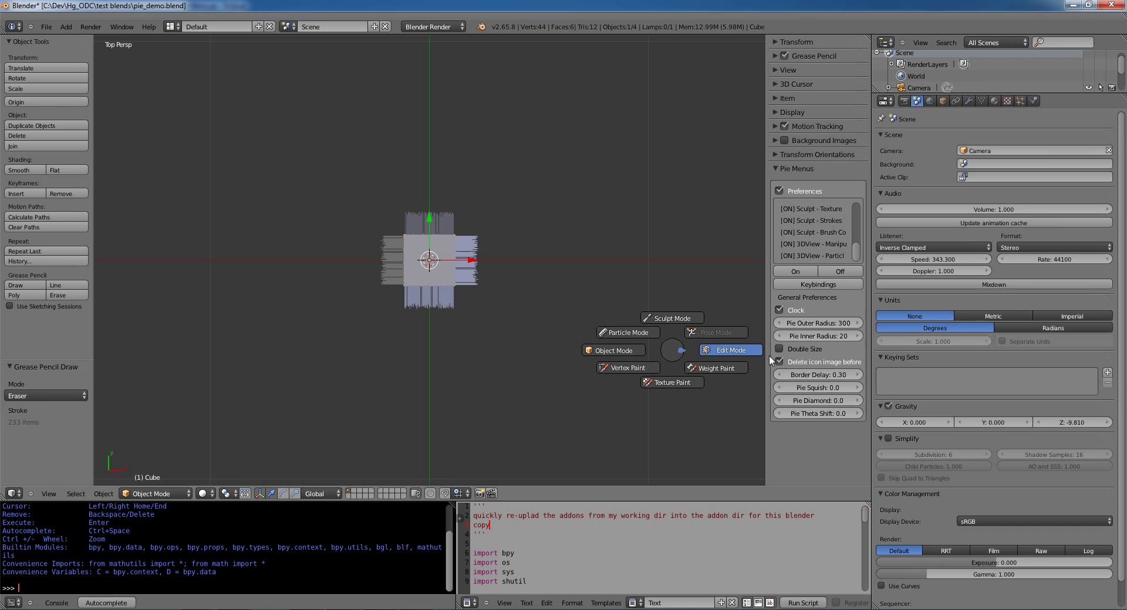
key(Escape)
scroll(450, 296, down, 3)
scroll(449, 297, up, 2)
scroll(534, 320, up, 1)
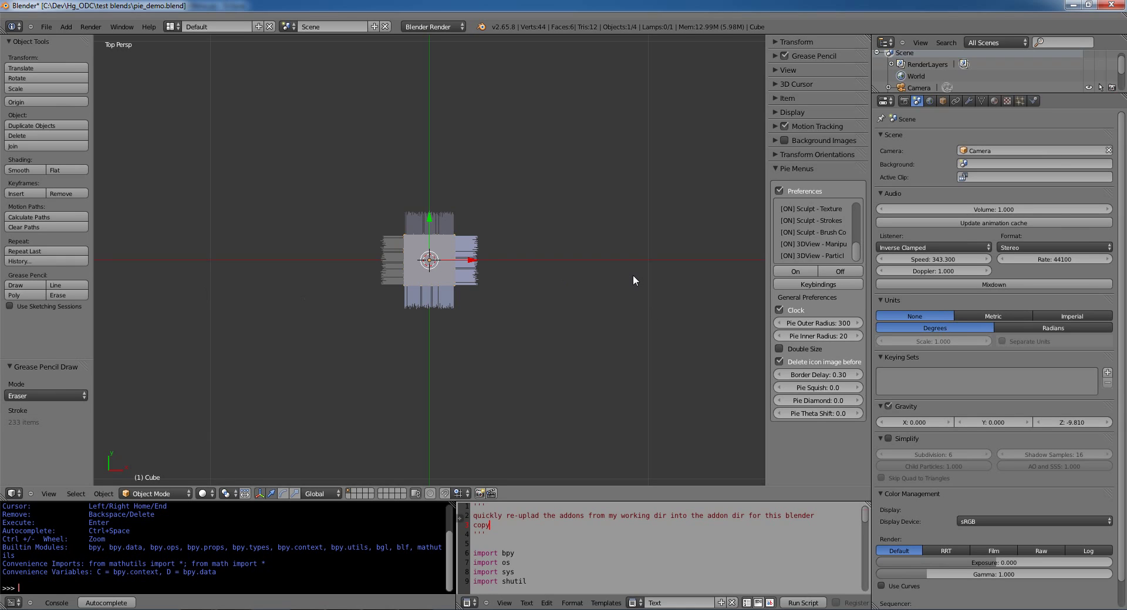
key(Tab)
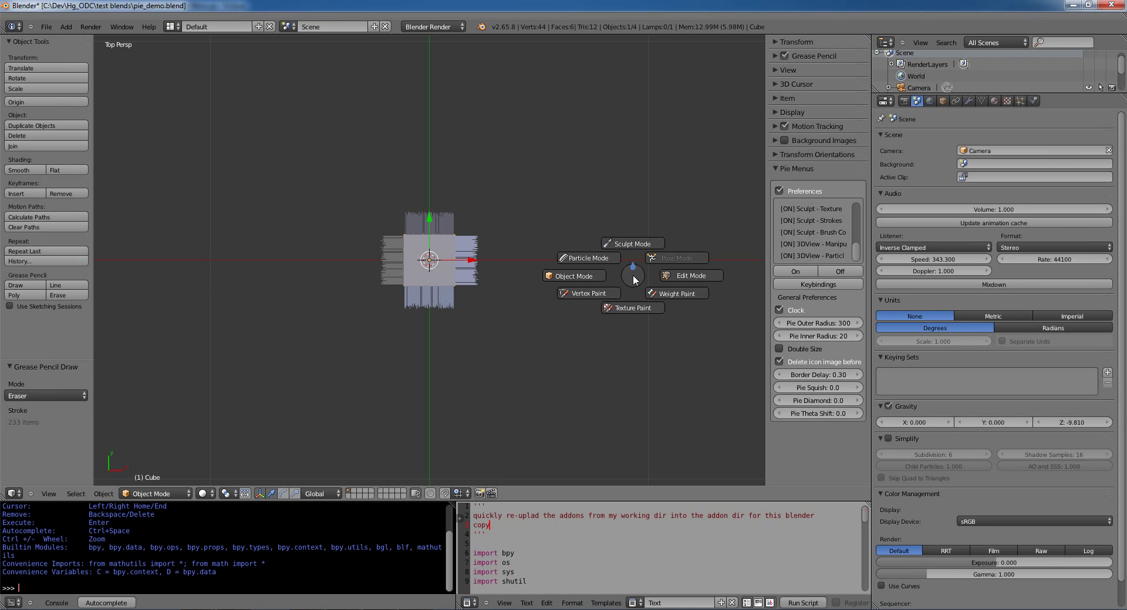
click(590, 281)
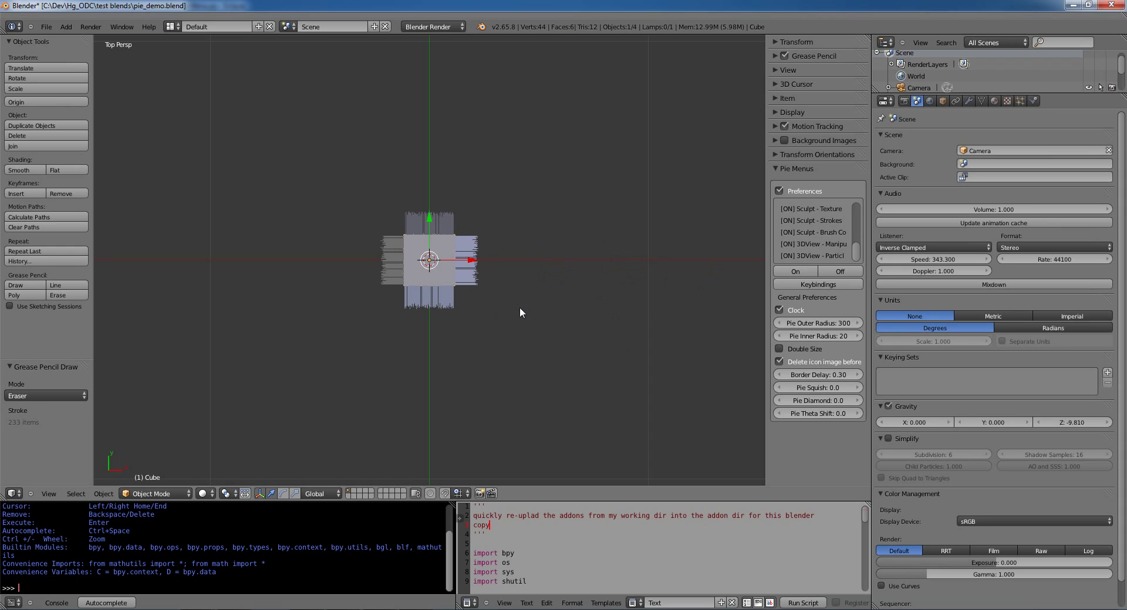
Use the mode pie menu to switch the cube to Edit Mode, back to Object Mode and into Edit Mode again
key(Tab)
click(663, 295)
key(Tab)
click(498, 277)
key(Tab)
click(622, 296)
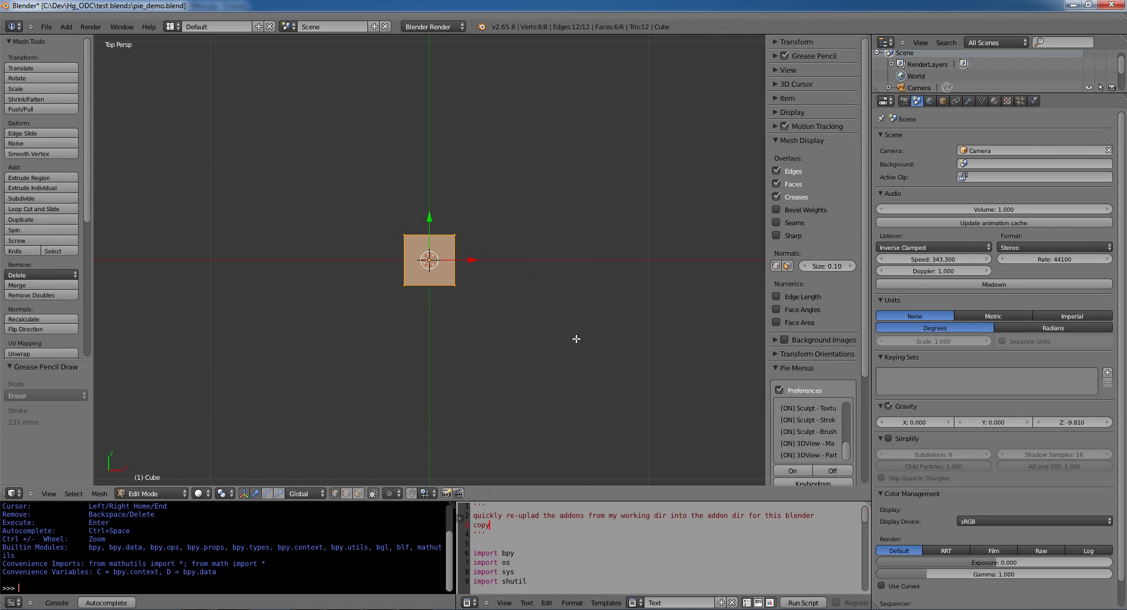
Return the cube to Object Mode with the mode pie menu
scroll(552, 339, down, 3)
scroll(552, 338, up, 3)
scroll(585, 354, up, 1)
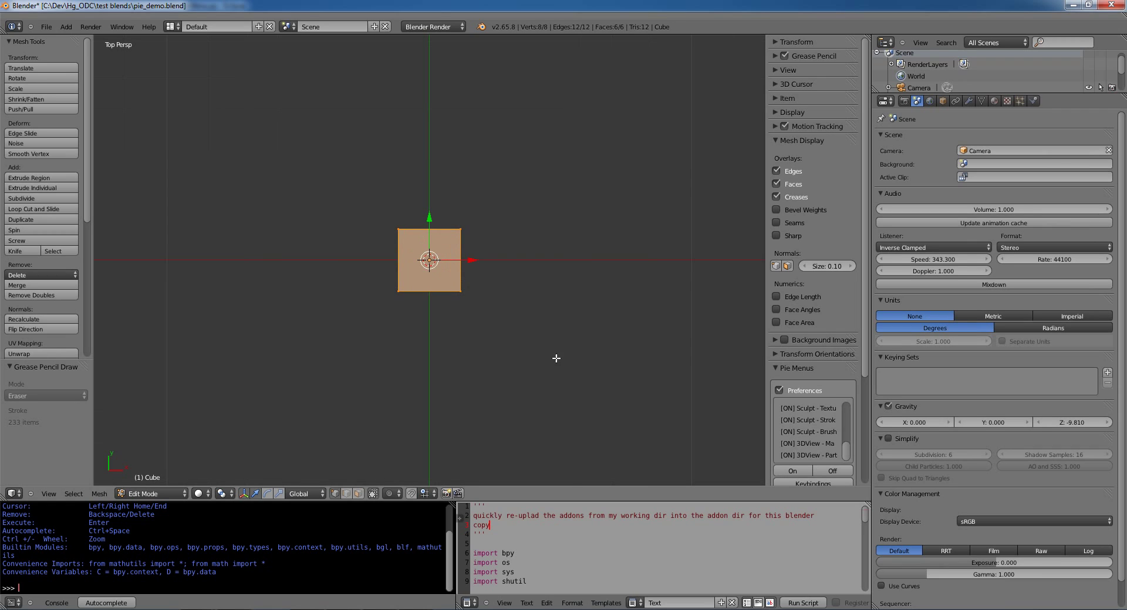
key(Tab)
click(523, 358)
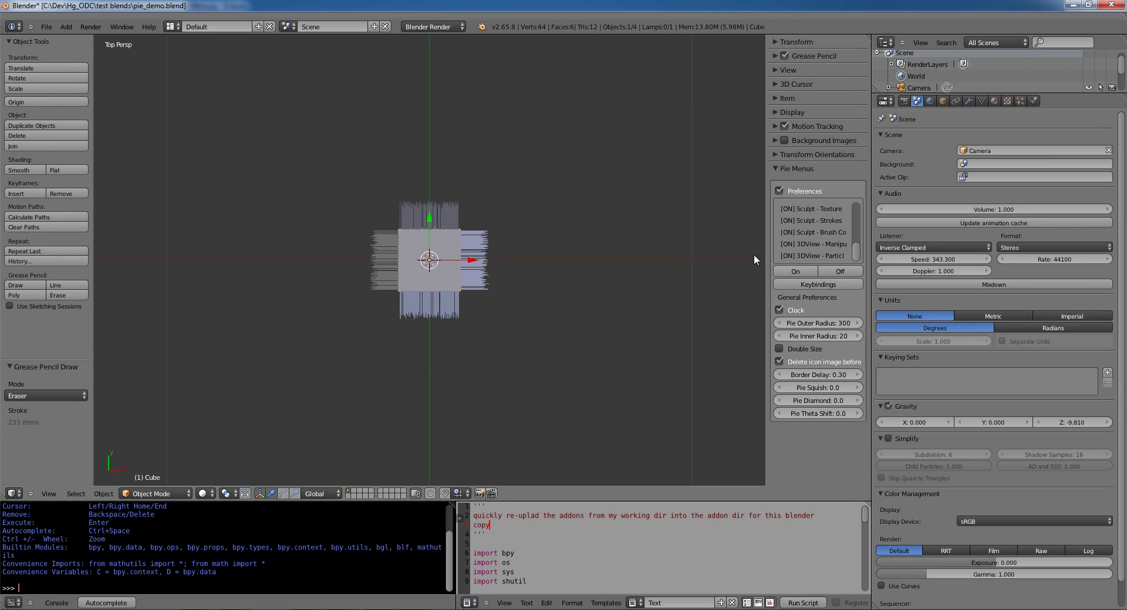
Mark cursor and pie positions around the viewport border with Grease Pencil strokes, and erase those strokes
key(Tab)
key(d)
drag(759, 323, 766, 332)
mouse_move(763, 265)
mouse_down()
mouse_move(766, 280)
mouse_move(683, 308)
mouse_move(727, 310)
mouse_up()
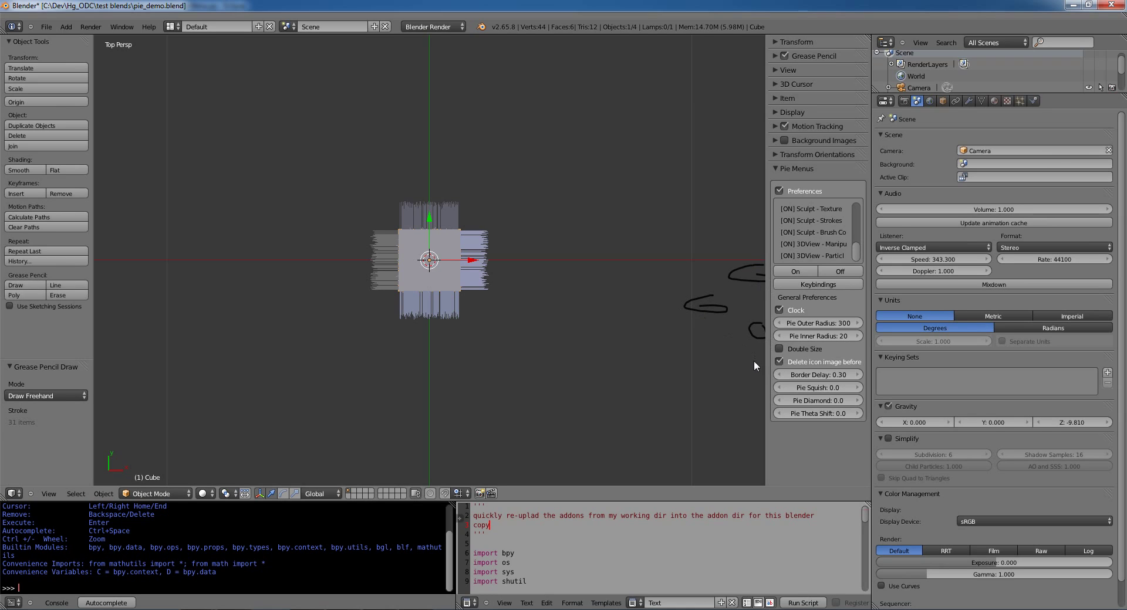
mouse_move(758, 369)
mouse_down()
mouse_move(734, 377)
mouse_move(765, 382)
mouse_up()
mouse_move(718, 339)
mouse_down()
mouse_move(726, 348)
mouse_move(702, 333)
mouse_up()
mouse_move(639, 329)
mouse_down()
mouse_move(658, 335)
mouse_move(646, 330)
mouse_up()
key(Tab)
mouse_move(734, 410)
right_down()
mouse_move(745, 379)
mouse_move(667, 327)
mouse_move(724, 318)
right_up()
mouse_move(724, 318)
mouse_down()
mouse_move(749, 329)
mouse_move(737, 262)
mouse_move(752, 278)
mouse_move(748, 326)
mouse_up()
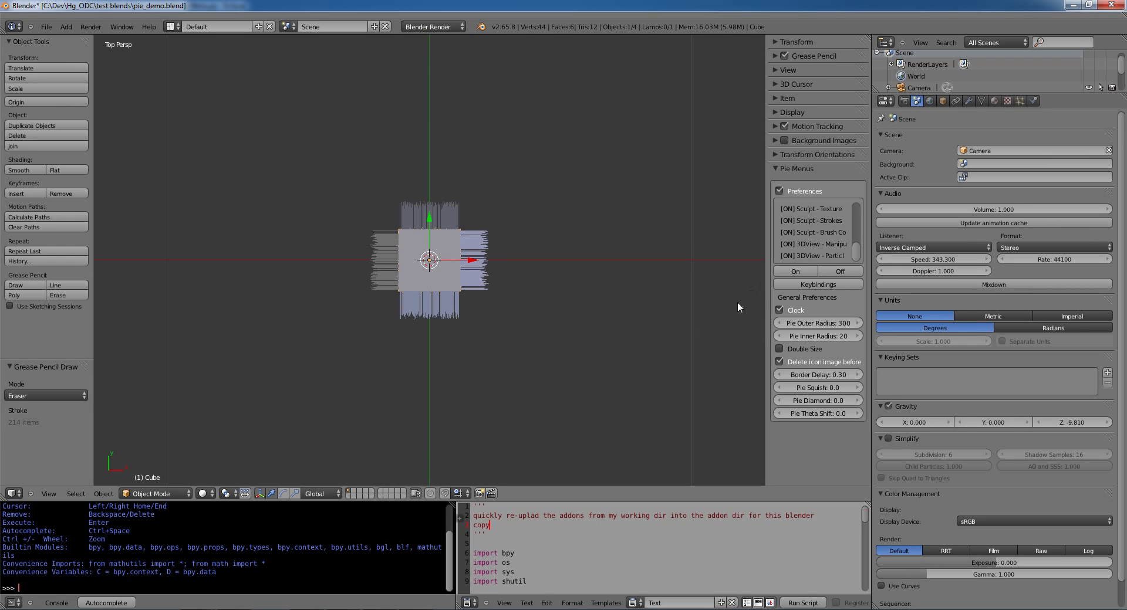
Switch the cube to Sculpt Mode with the mode pie menu and back to Object Mode
key(Tab)
click(758, 249)
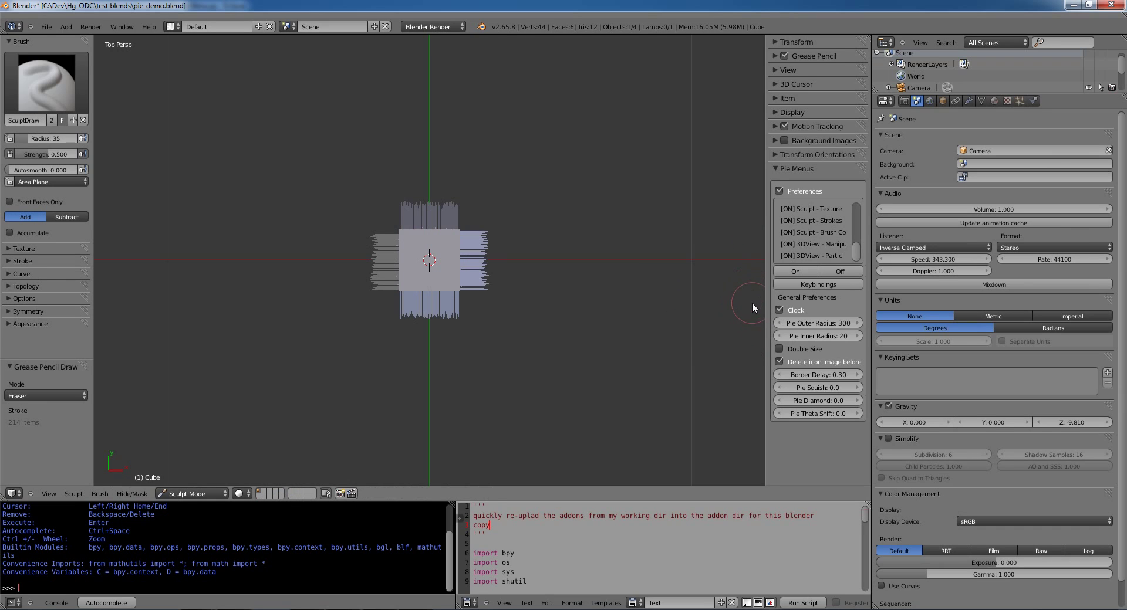
key(Tab)
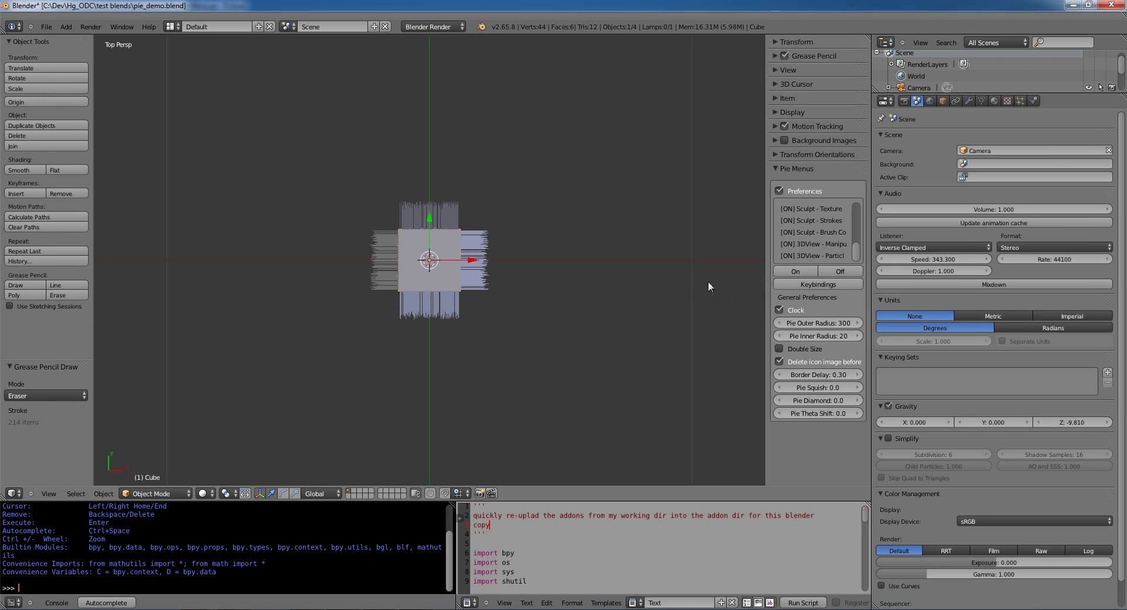
Test the mode pie menu close to opposite borders of the viewport, choosing Object Mode
key(Tab)
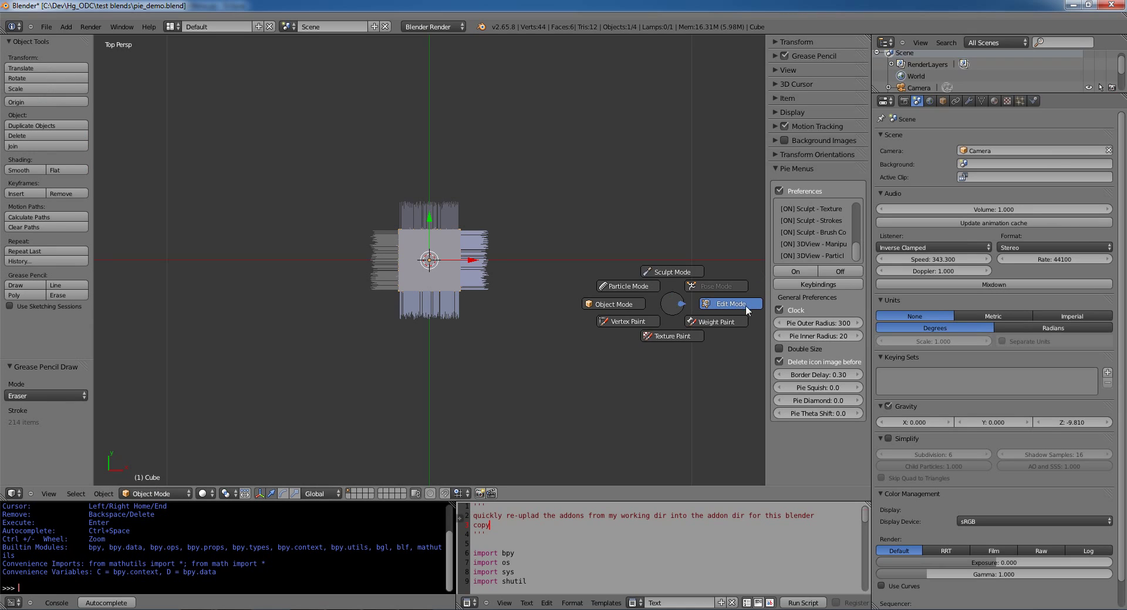
key(Escape)
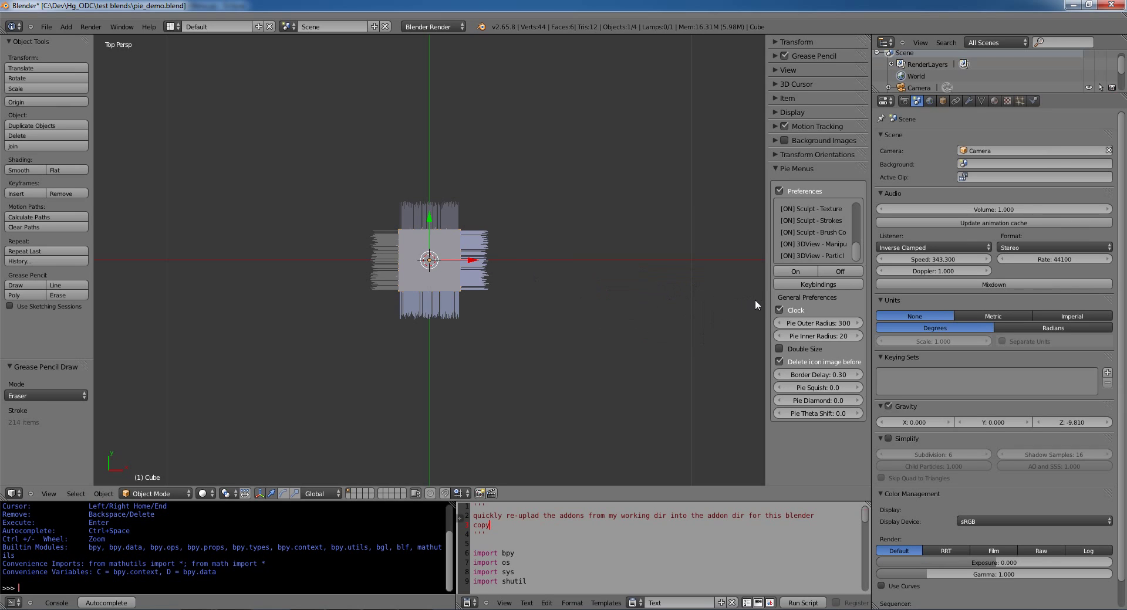
key(Tab)
key(Tab)
key(Tab)
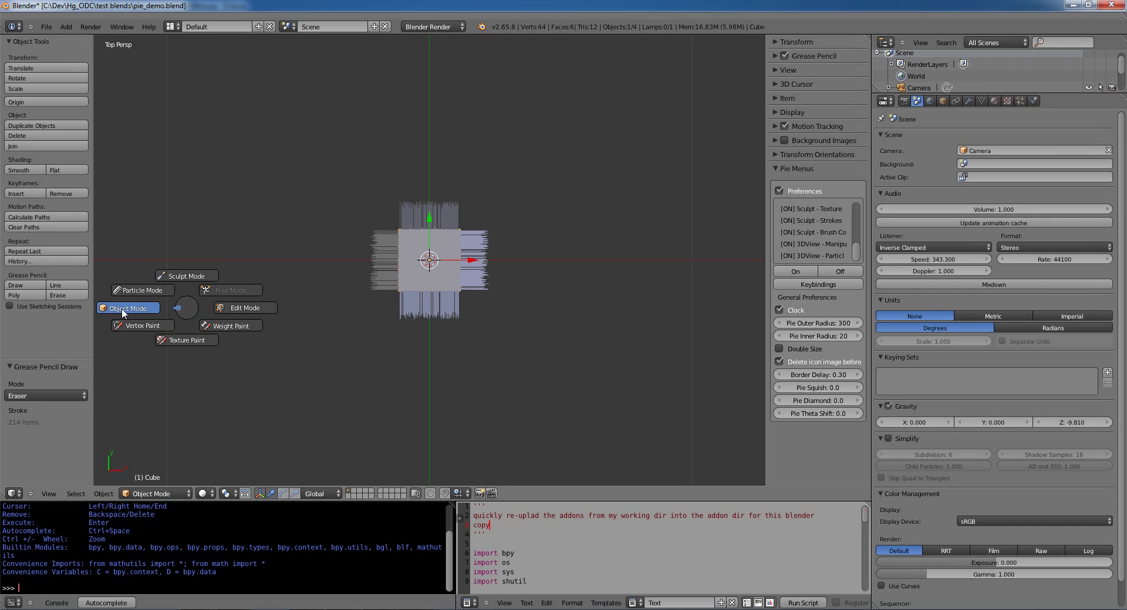
click(120, 311)
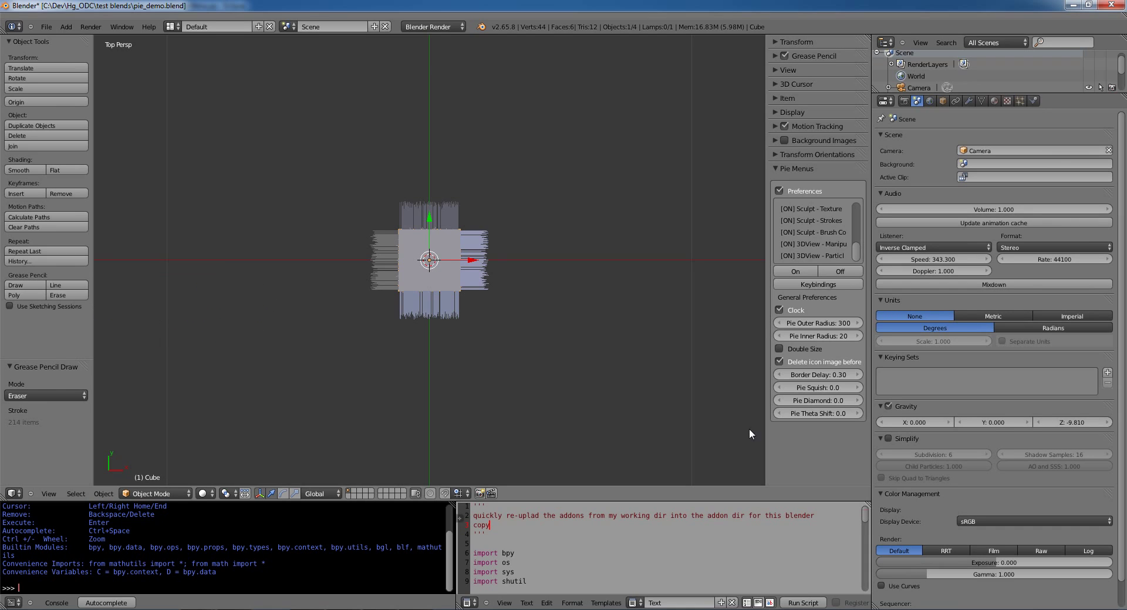
Set the pie menus' Border Delay to 1.00 and test it near the viewport border against a temporary Grease Pencil mark
click(812, 375)
text(1.)
key(Return)
drag(690, 254, 685, 252)
key(Tab)
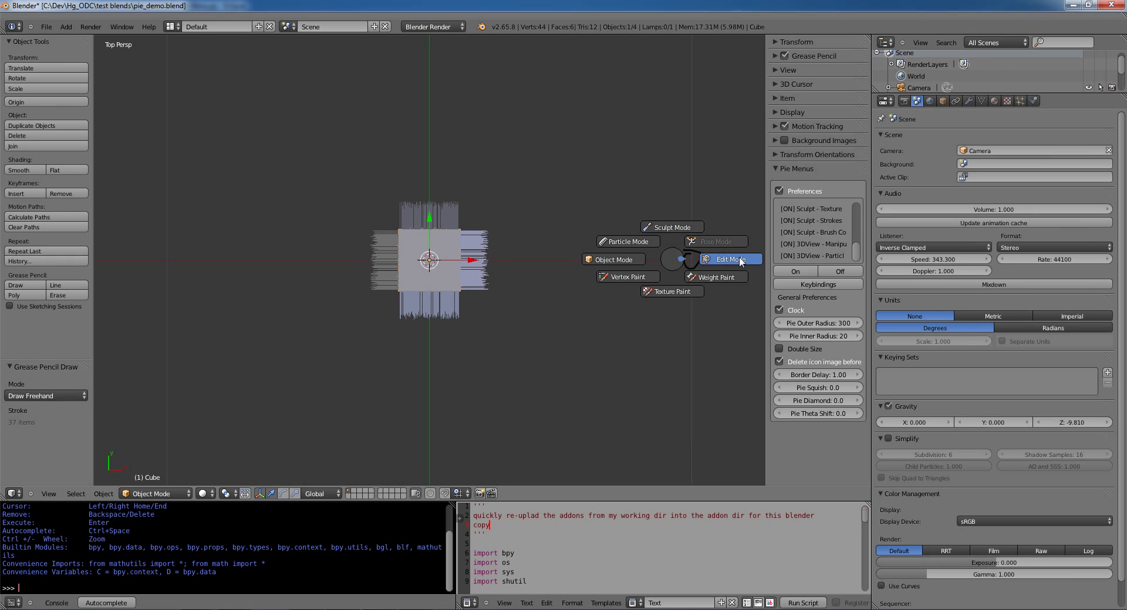
key(Escape)
mouse_move(709, 281)
right_down()
mouse_move(664, 284)
mouse_move(695, 267)
right_up()
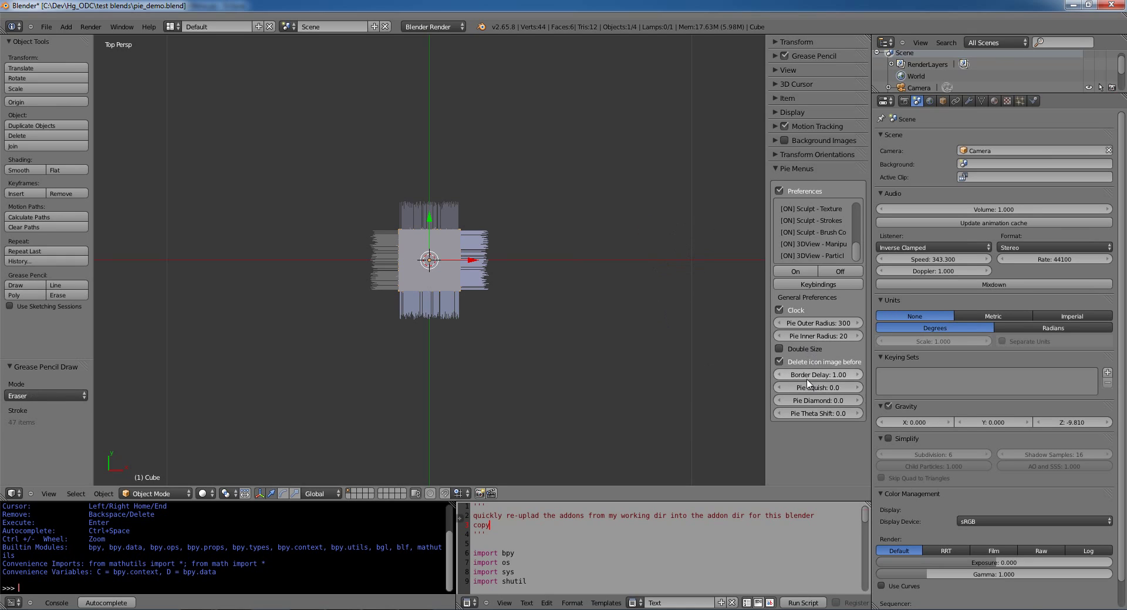
Set the pie menus' Border Delay to 0 and test the mode pie menu near the viewport border
click(803, 372)
text(0)
key(Return)
key(Tab)
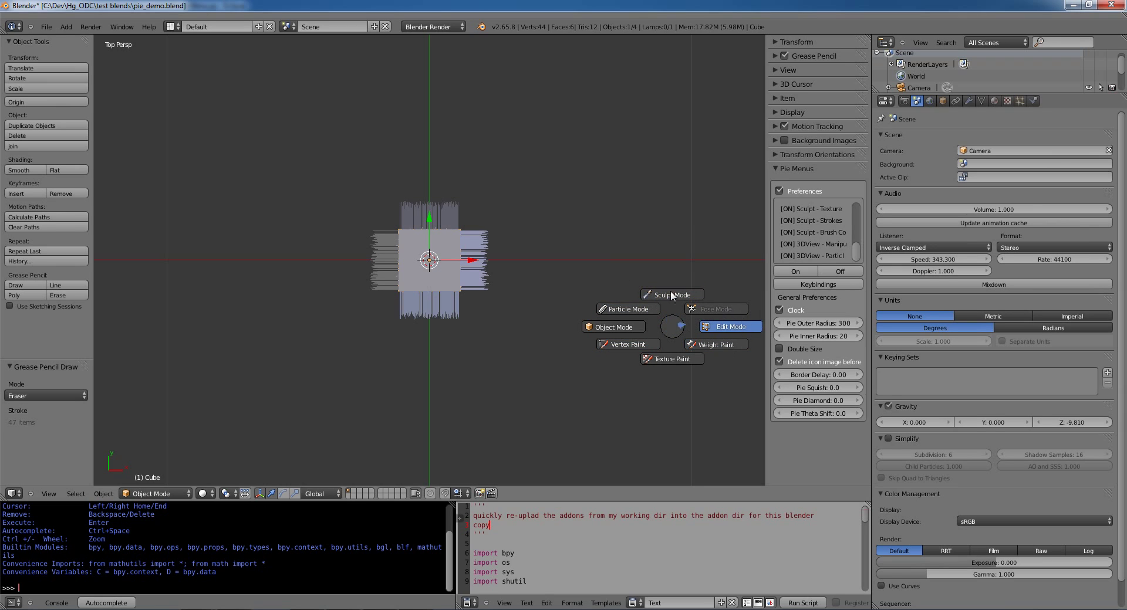
Set the pie menus' Border Delay to 0.3 and test the mode pie menu near the viewport border
click(824, 375)
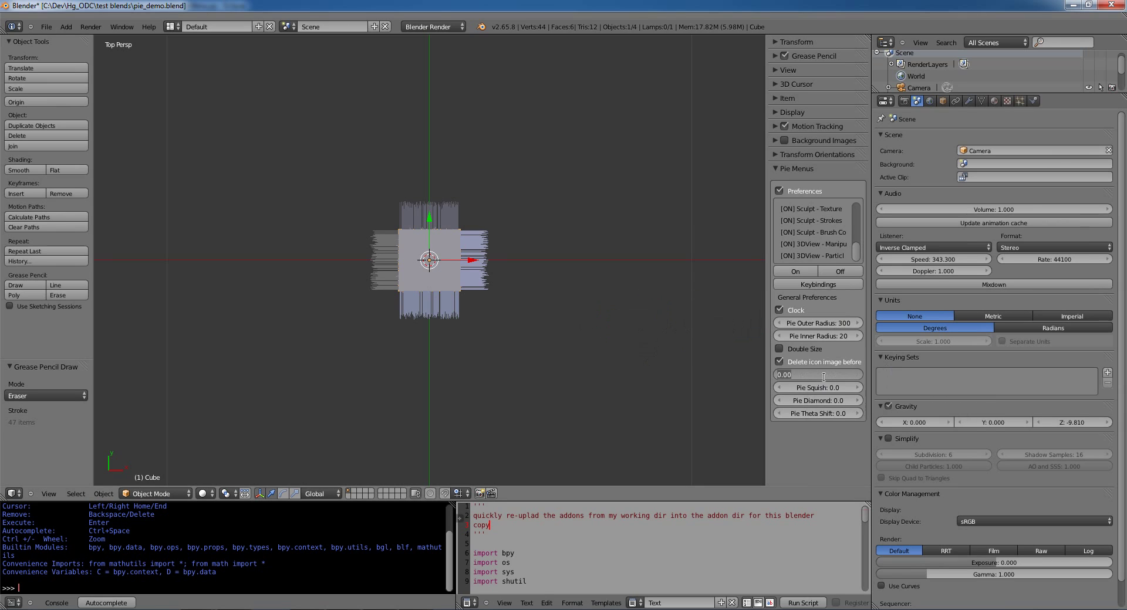
text(.3)
key(Return)
key(Tab)
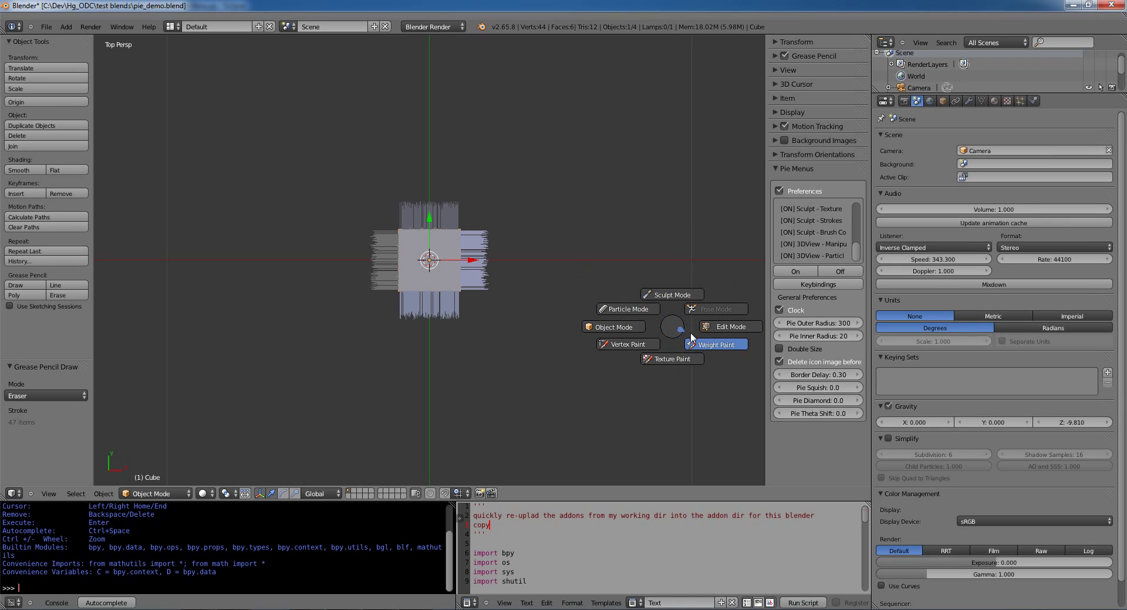
key(Escape)
Erase the leftover Grease Pencil dots in the empty area beside the cube
scroll(655, 336, down, 3)
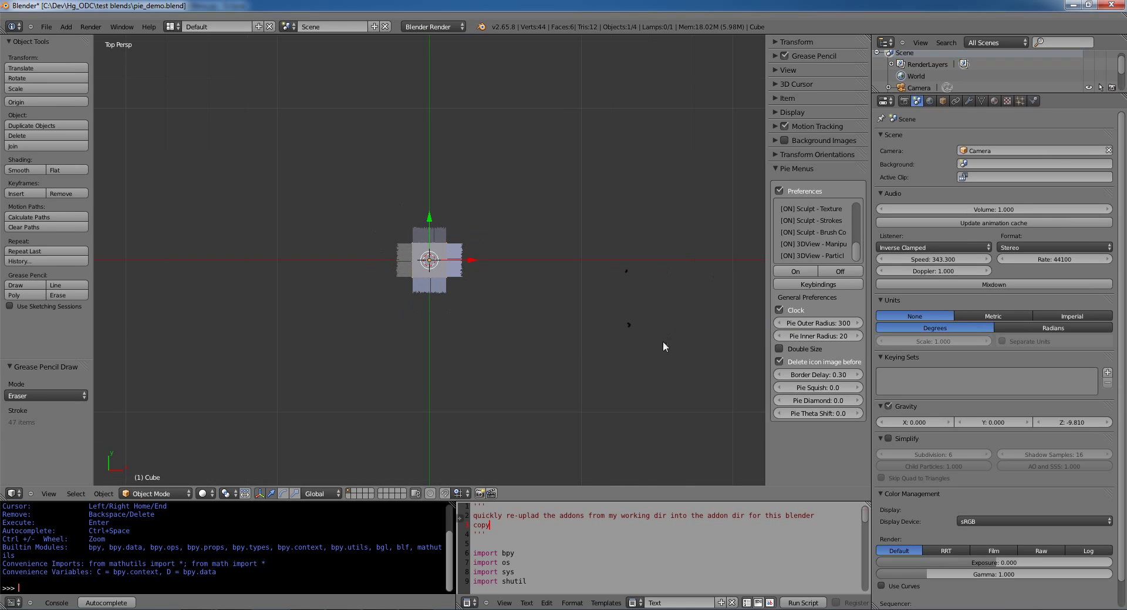
right_drag(631, 334, 618, 293)
scroll(495, 261, up, 3)
scroll(435, 292, down, 2)
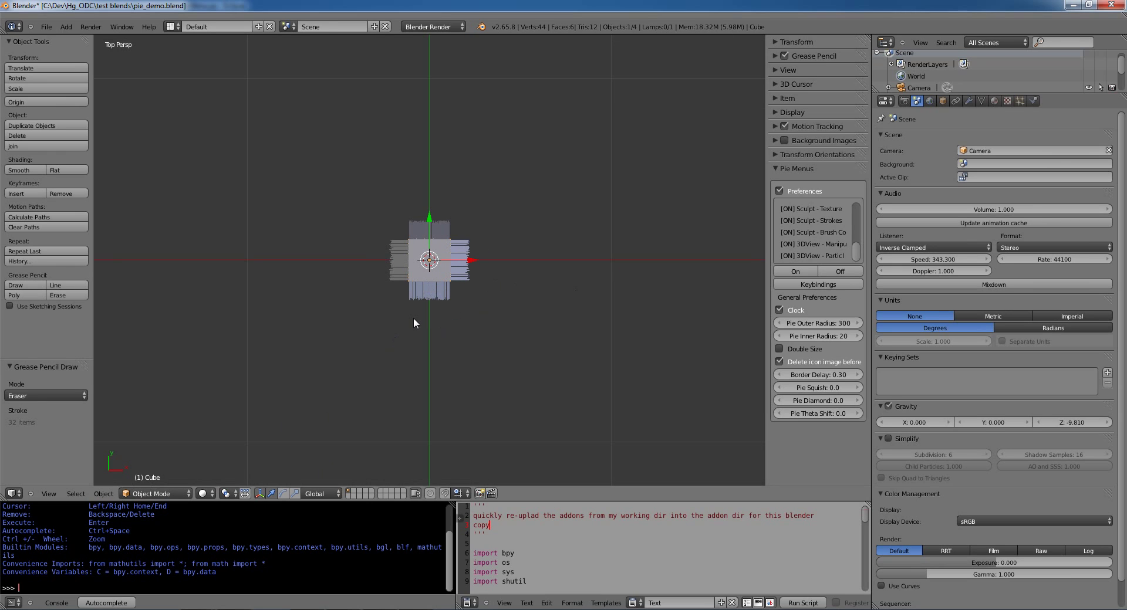
Switch the cube to Particle Mode with the mode pie menu
key(Tab)
click(374, 300)
scroll(430, 297, up, 2)
shift+middle_drag(413, 269, 461, 302)
scroll(470, 296, down, 3)
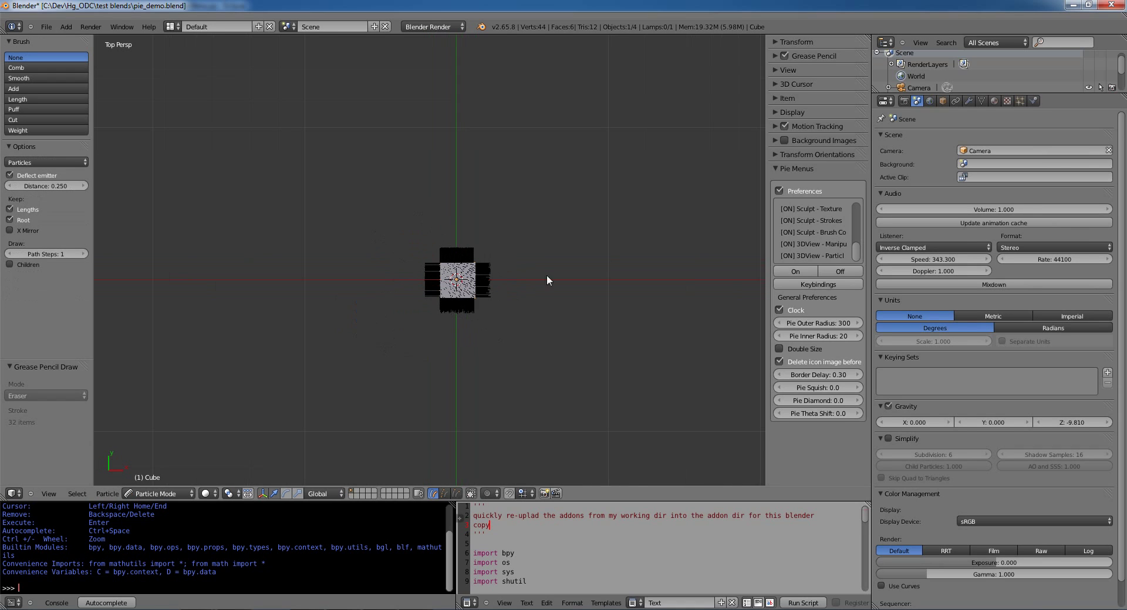
Enlarge the outliner area and make the Circle object visible around the cube
drag(1096, 94, 1085, 160)
click(1099, 104)
scroll(456, 274, down, 5)
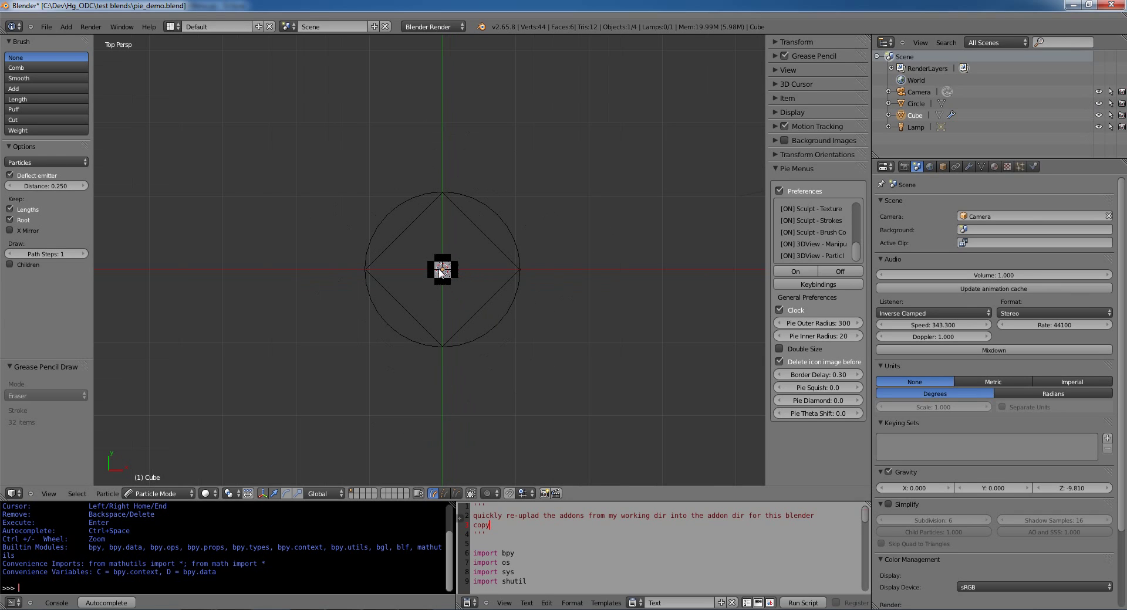
Compare the particle brush pie menu's layout with the circle outline at two zoom levels
key(w)
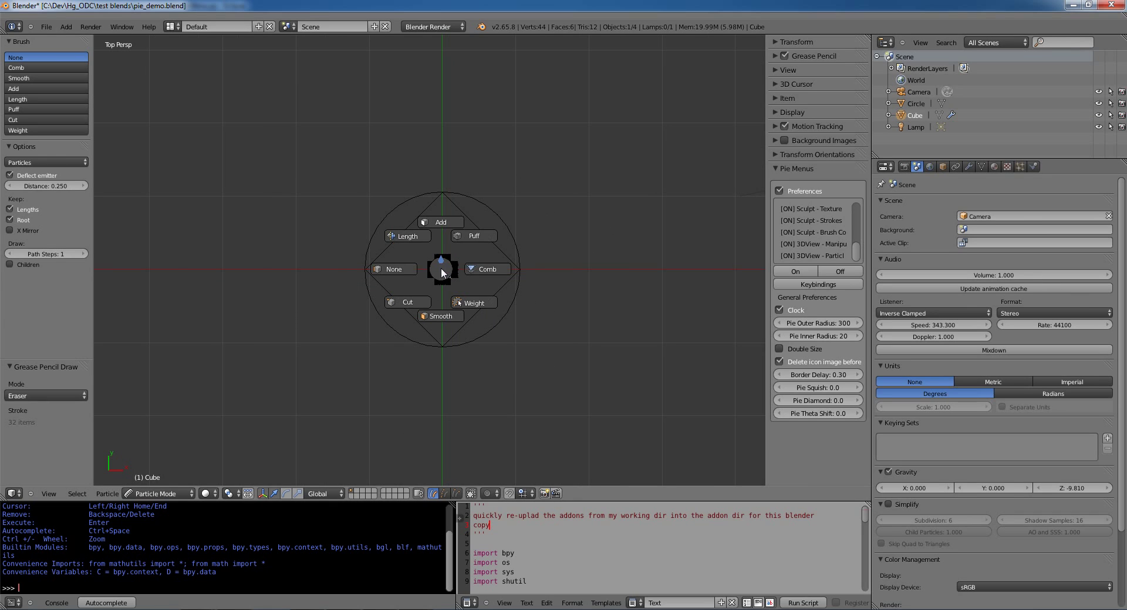
key(Escape)
scroll(440, 268, down, 2)
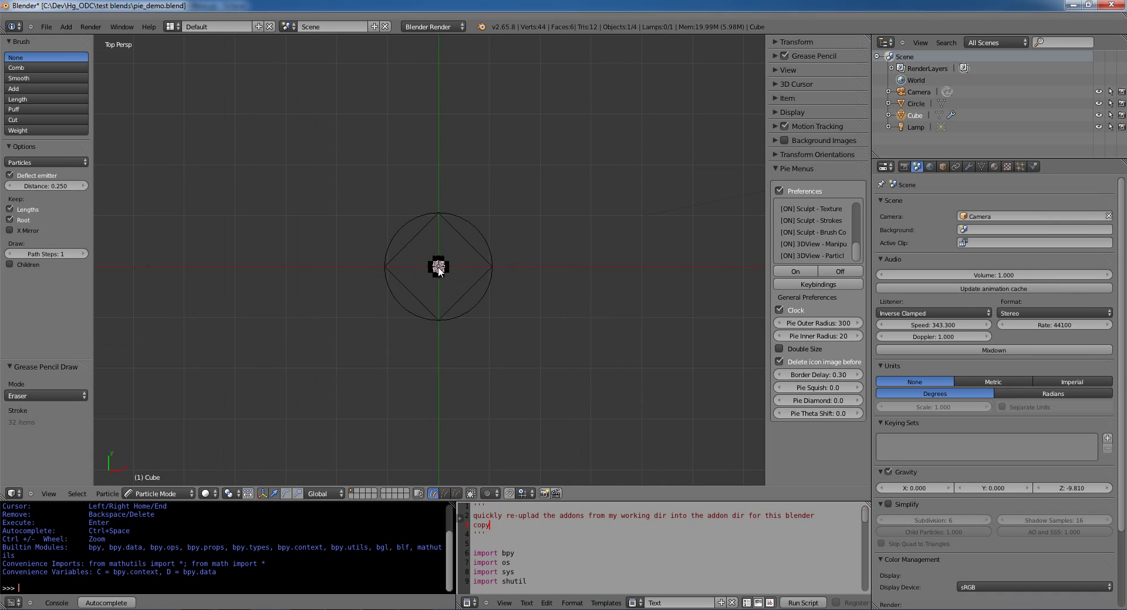
key(w)
key(Escape)
Enable Double Size for the pie menus and preview the enlarged particle brush pie menu
click(780, 349)
key(w)
key(Escape)
scroll(432, 277, up, 2)
scroll(432, 277, up, 3)
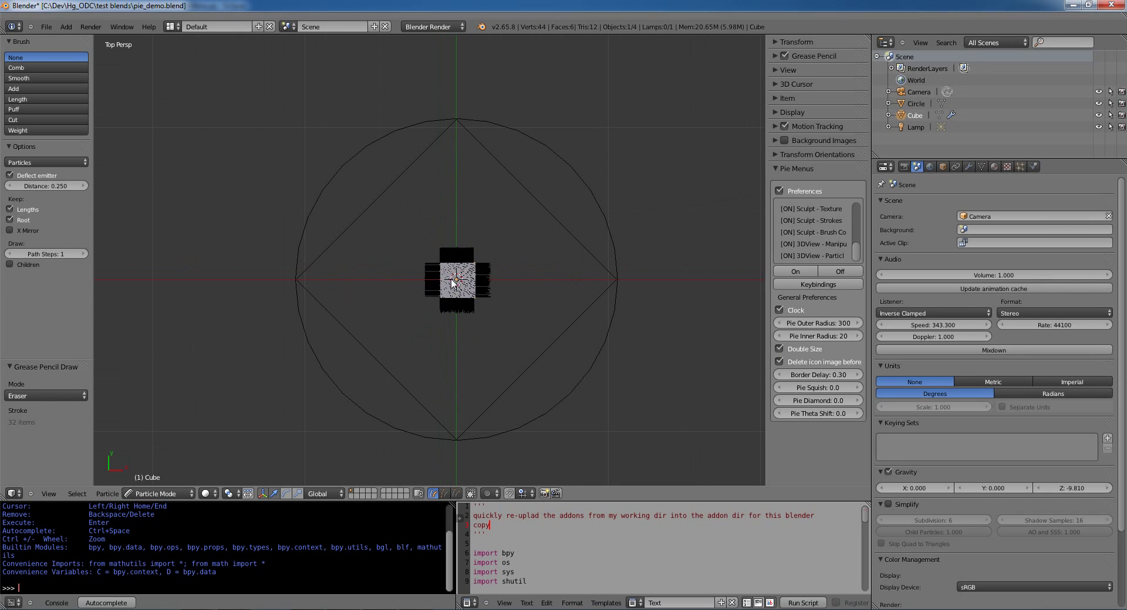
Compare the double-size particle brush pie menu's layout with the circle outline at several zoom levels
key(w)
key(Escape)
scroll(514, 269, down, 2)
key(w)
key(Escape)
scroll(450, 274, down, 1)
key(w)
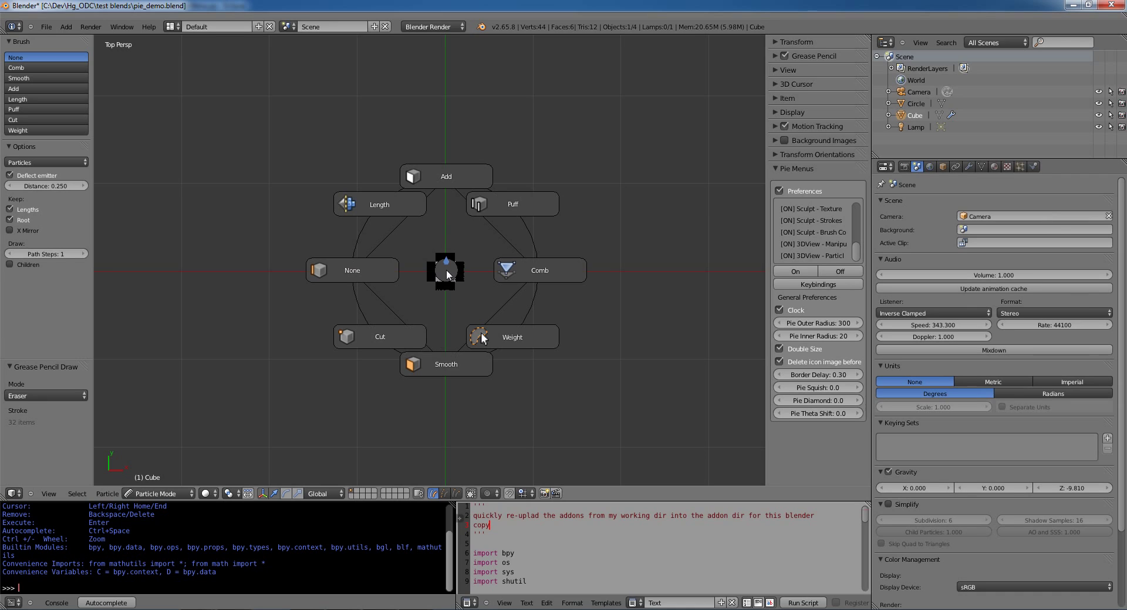
key(Escape)
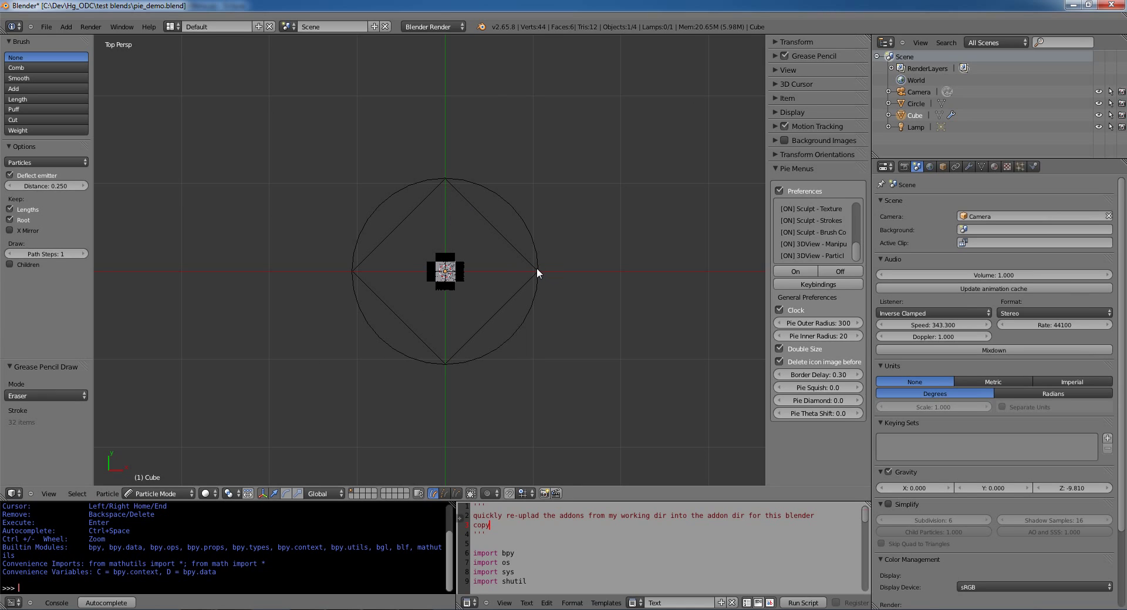
Annotate the circle with Grease Pencil, marking its top, upper-right and right points and drawing linked horizontal lines outward to compare their spacing
drag(540, 266, 540, 265)
drag(443, 175, 440, 177)
drag(505, 210, 512, 201)
drag(446, 178, 615, 170)
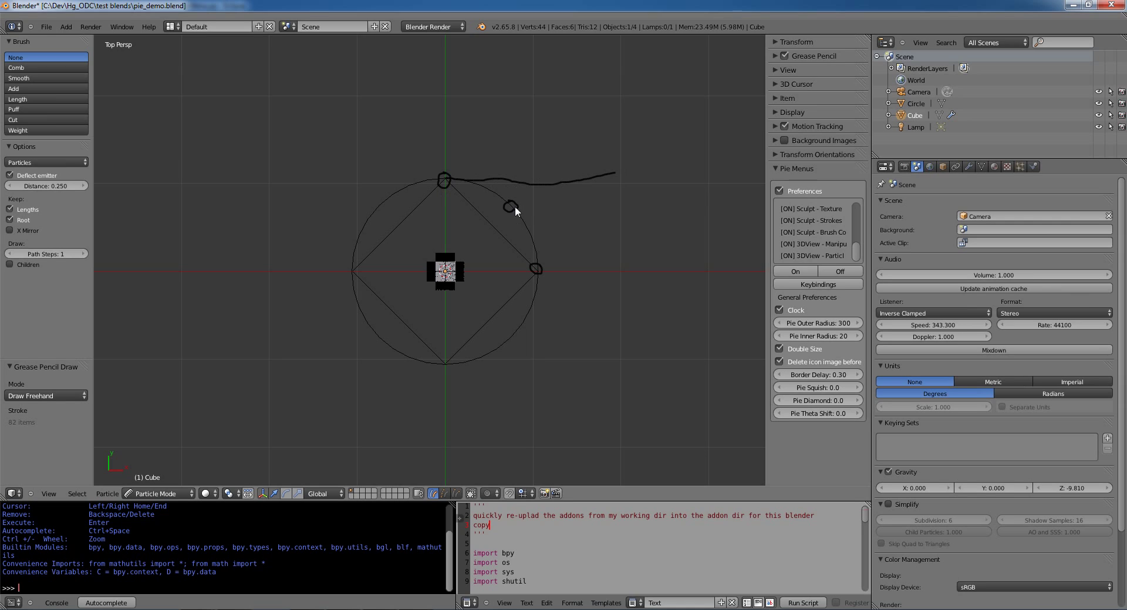
drag(514, 205, 626, 202)
drag(538, 269, 634, 265)
mouse_move(626, 197)
mouse_down()
mouse_move(625, 169)
mouse_move(653, 245)
mouse_move(631, 267)
mouse_up()
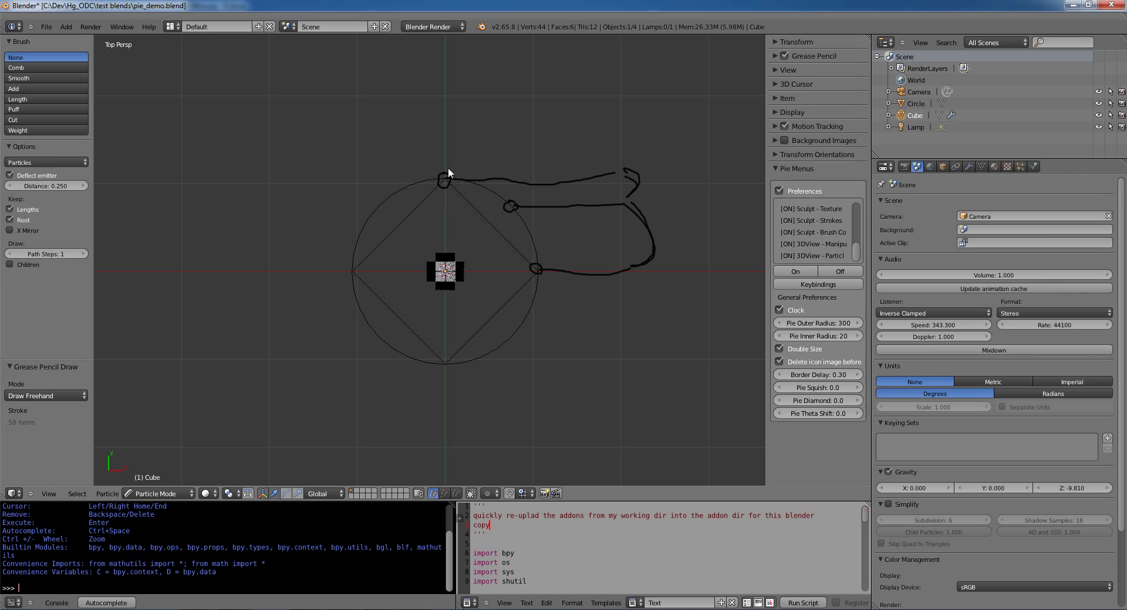
Sketch item outlines around the three marked circle points, check them against the brush pie menu, and draw a downward arrow from the diagonal item
mouse_move(437, 167)
mouse_down()
mouse_move(409, 179)
mouse_move(449, 189)
mouse_move(480, 180)
mouse_move(431, 167)
mouse_up()
mouse_move(506, 193)
mouse_down()
mouse_move(479, 198)
mouse_move(550, 204)
mouse_move(504, 202)
mouse_up()
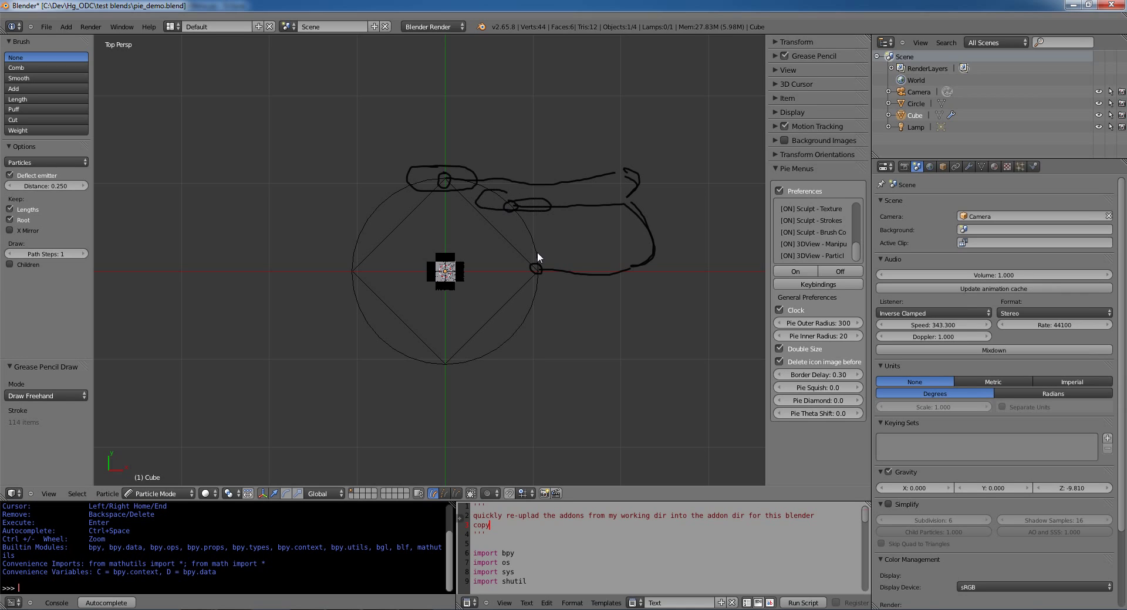
mouse_move(515, 255)
mouse_down()
mouse_move(504, 272)
mouse_move(570, 276)
mouse_move(541, 246)
mouse_up()
key(w)
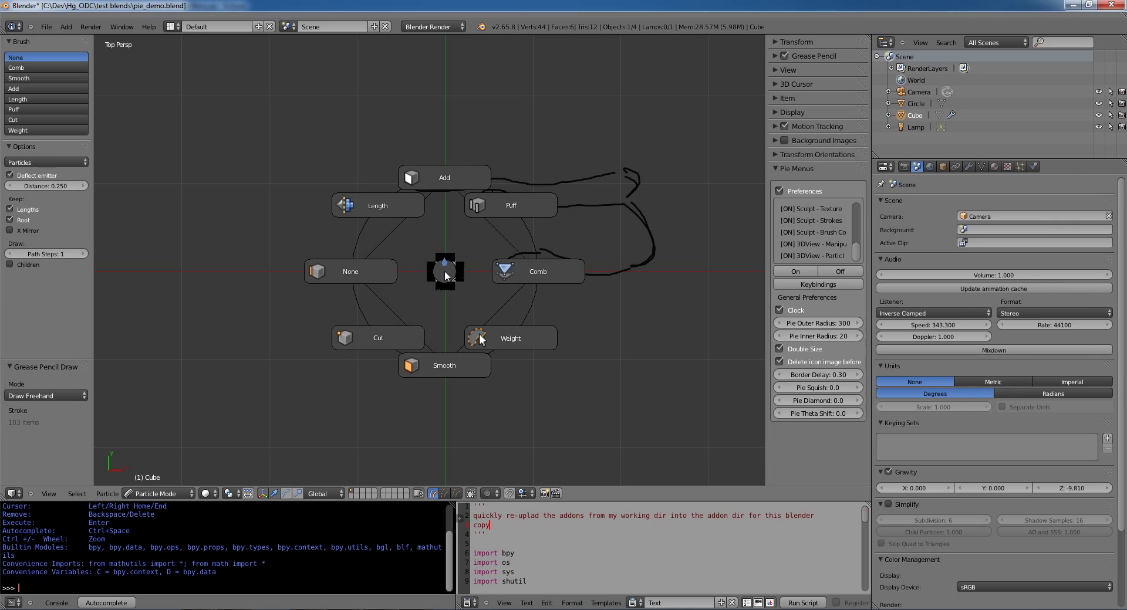
key(Escape)
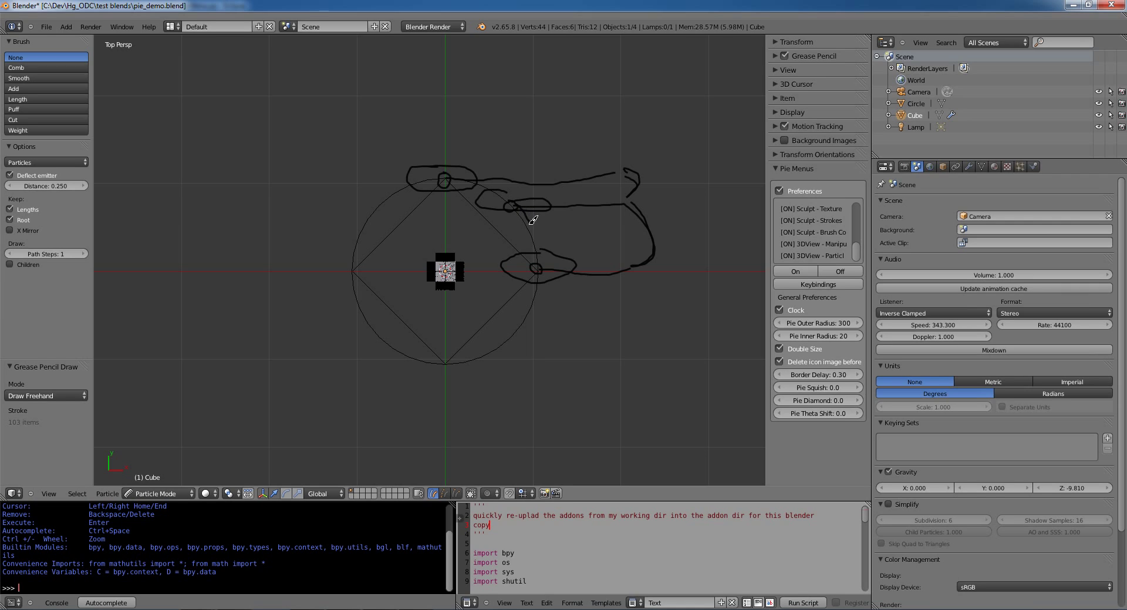
mouse_move(534, 218)
mouse_down()
mouse_move(535, 228)
mouse_move(526, 220)
mouse_up()
Set Pie Theta Shift to 0.5 and preview the particle brush pie menu
click(830, 416)
text(.)
key(Return)
key(w)
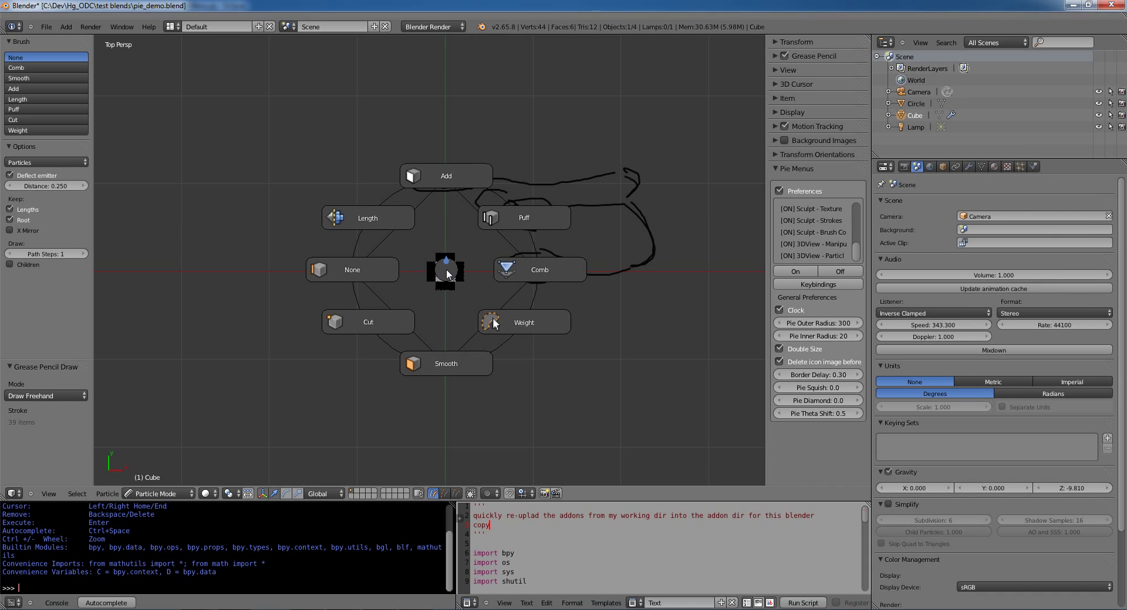
key(Escape)
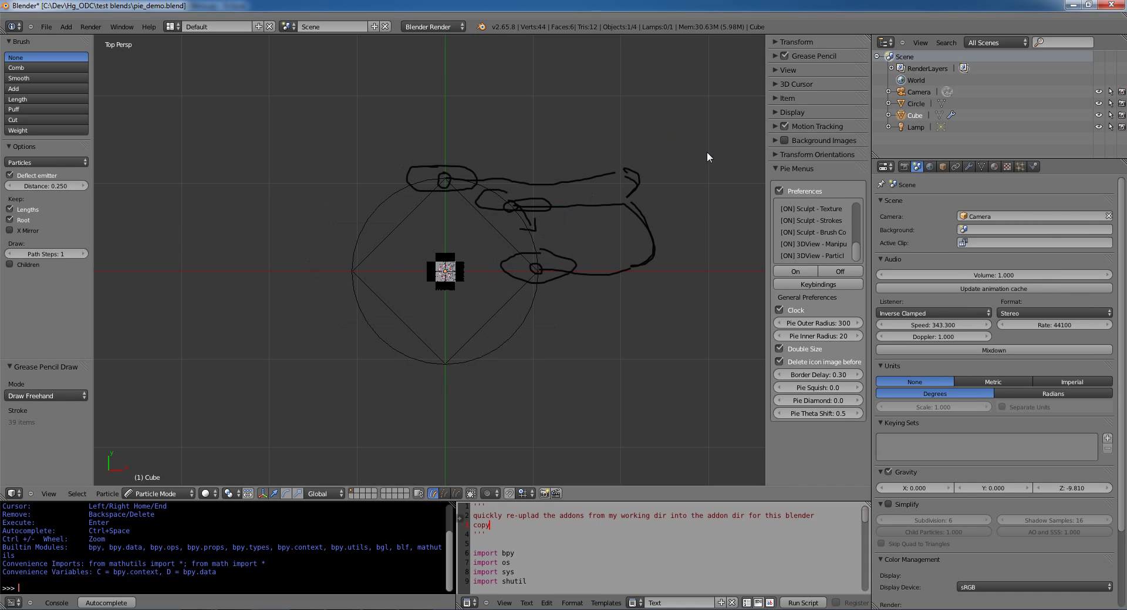
Sketch a line at the Puff item's shifted height, erase the old diagonal annotations, and compare with the brush pie menu
drag(530, 230, 651, 231)
right_drag(655, 210, 520, 206)
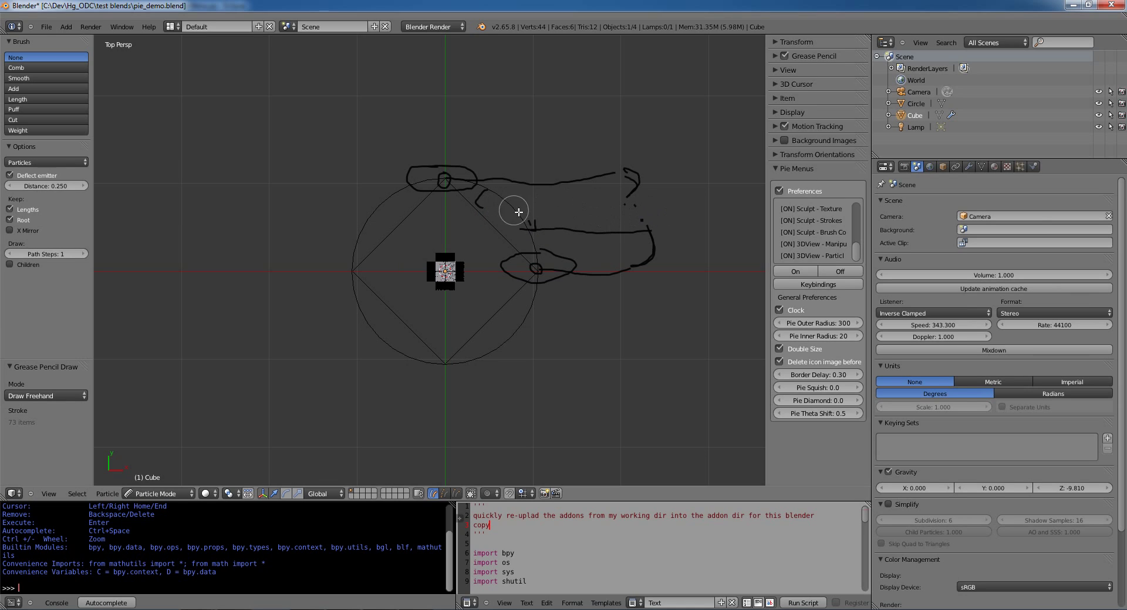
mouse_move(519, 212)
right_down()
mouse_move(649, 217)
mouse_move(655, 252)
mouse_move(581, 268)
right_up()
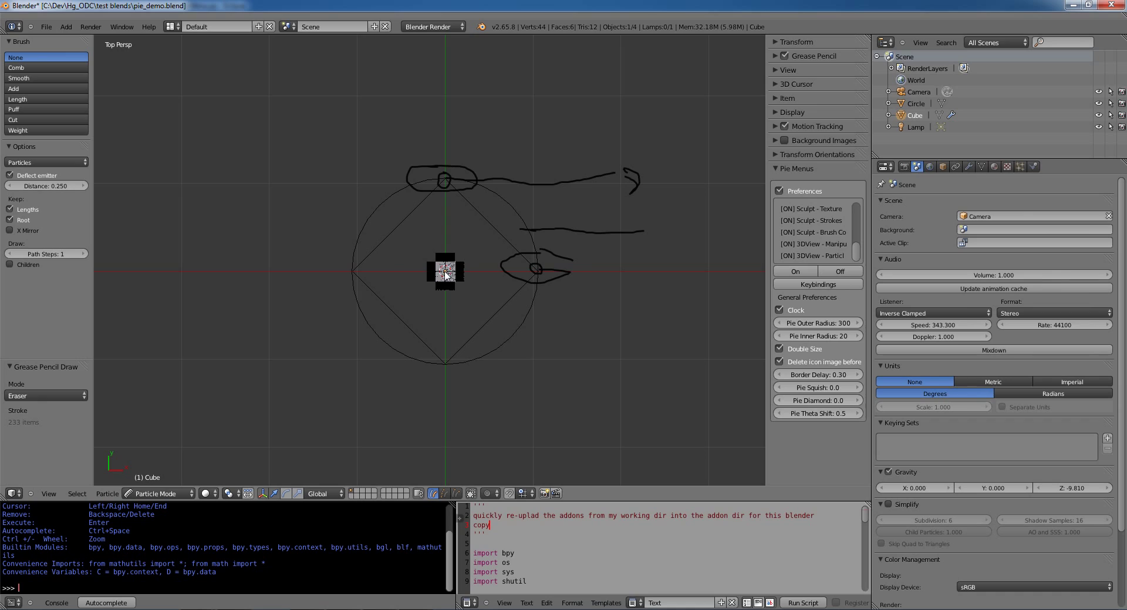
key(w)
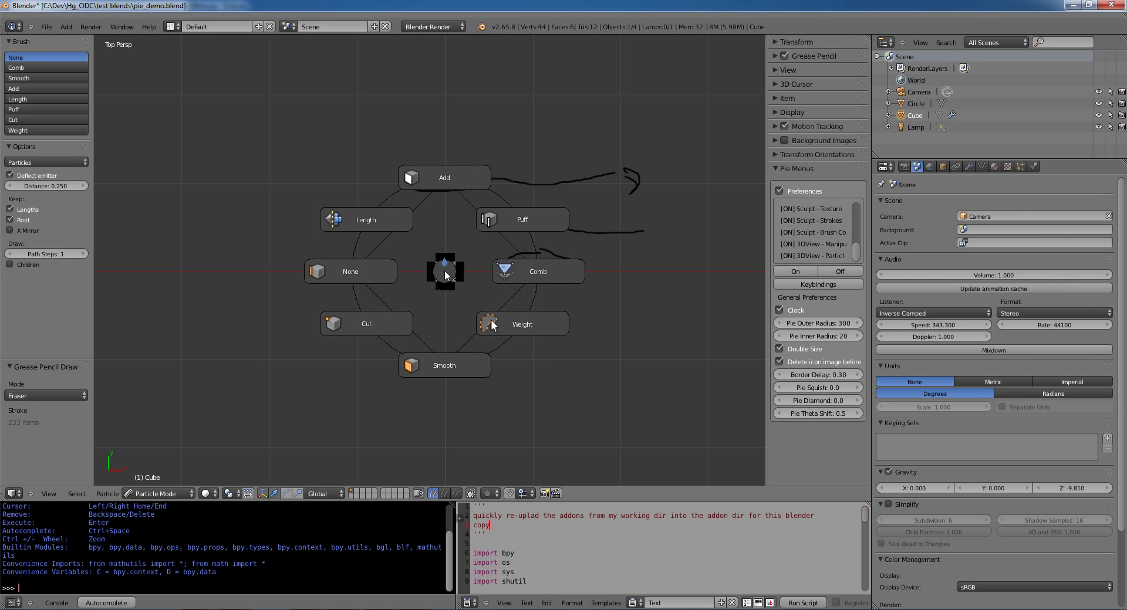
key(Escape)
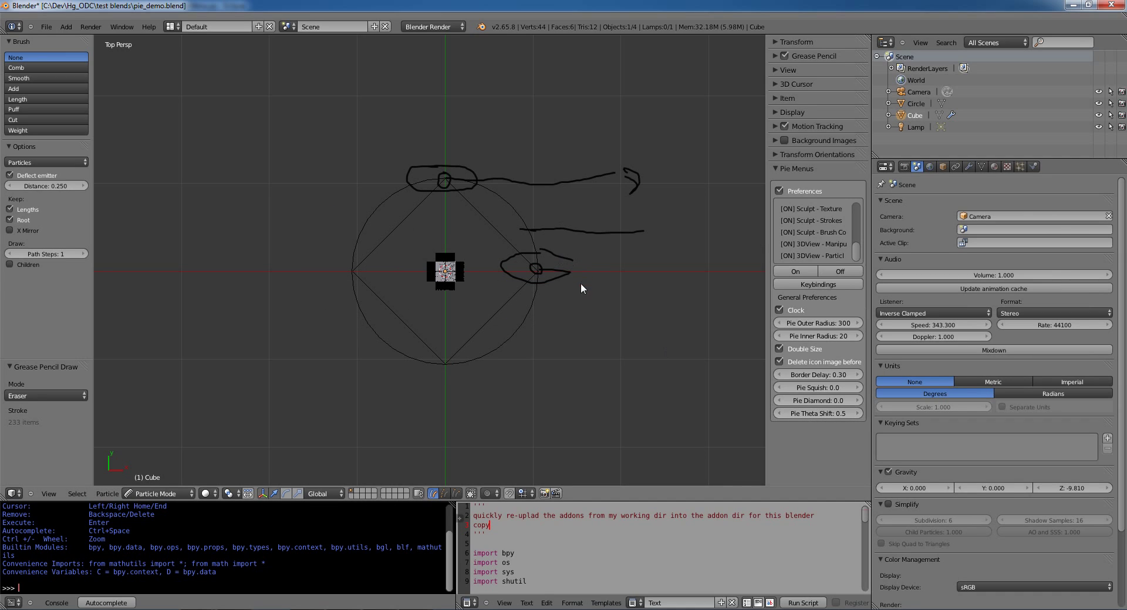
Erase the spacing lines and redraw an item box around the circle's right point and a small mark at its upper-right point
mouse_move(582, 293)
right_down()
mouse_move(505, 260)
mouse_move(579, 247)
mouse_move(562, 245)
right_up()
mouse_move(562, 246)
mouse_down()
mouse_move(619, 231)
mouse_move(505, 234)
mouse_move(642, 186)
mouse_move(491, 177)
mouse_up()
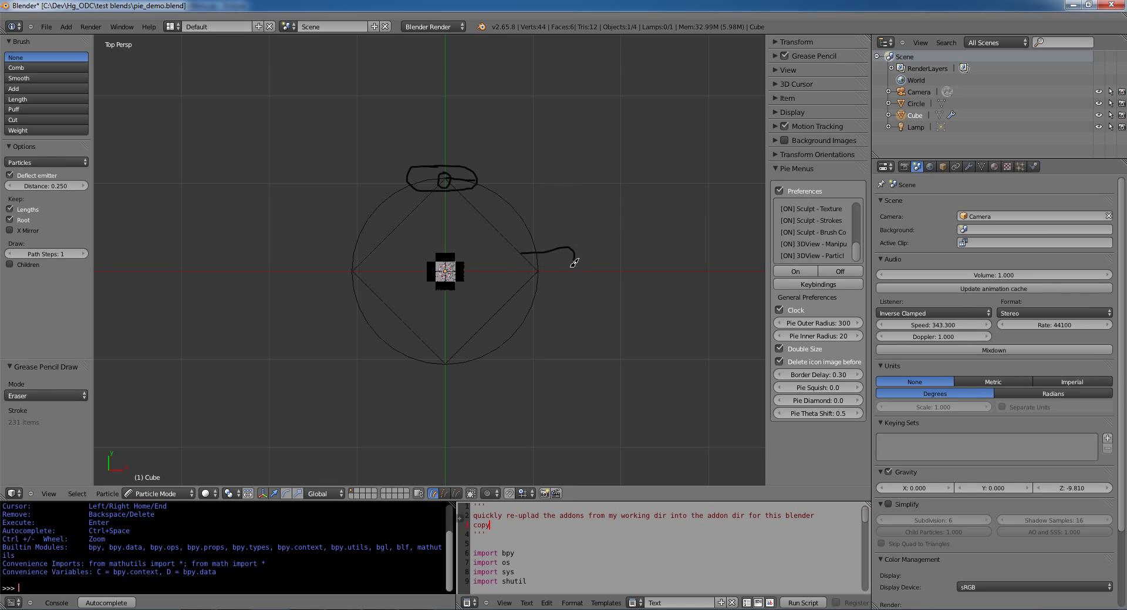
mouse_move(574, 262)
mouse_down()
mouse_move(555, 284)
mouse_move(531, 284)
mouse_move(510, 273)
mouse_move(515, 256)
mouse_move(534, 254)
mouse_up()
drag(514, 204, 516, 206)
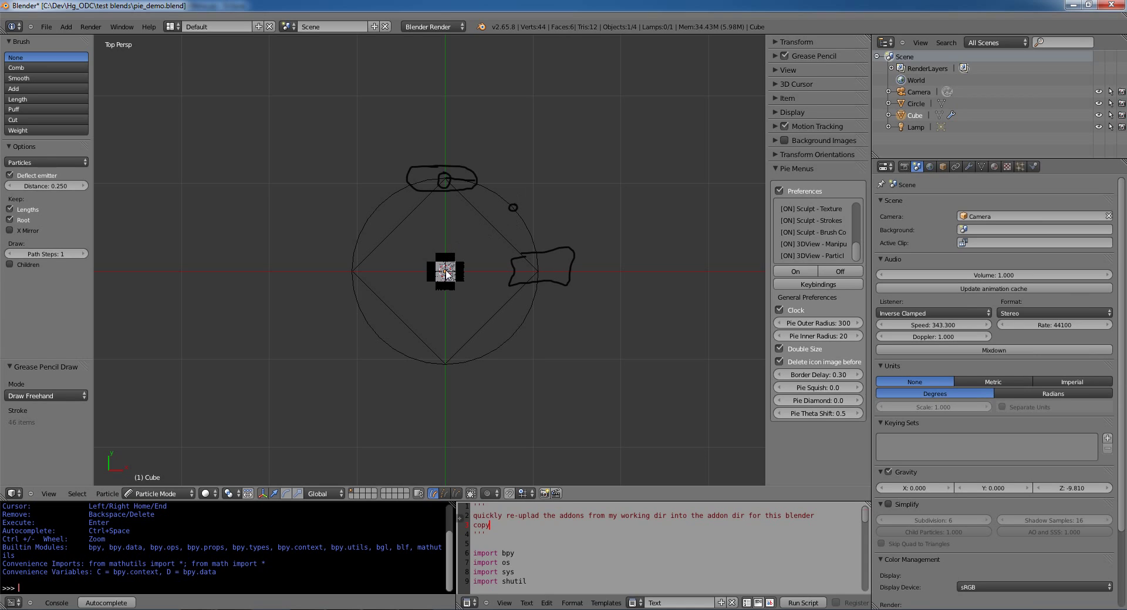
Sketch the diagonal item's placement beside the circle and erase the annotations around the upper-right and right points
mouse_move(460, 255)
mouse_down()
mouse_move(516, 206)
mouse_move(486, 221)
mouse_move(520, 234)
mouse_up()
mouse_move(503, 218)
right_down()
mouse_move(473, 236)
mouse_move(498, 231)
mouse_move(517, 206)
right_up()
mouse_move(544, 245)
mouse_down()
mouse_move(540, 264)
mouse_move(560, 283)
mouse_move(571, 247)
mouse_up()
scroll(486, 224, down, 2)
scroll(488, 224, up, 3)
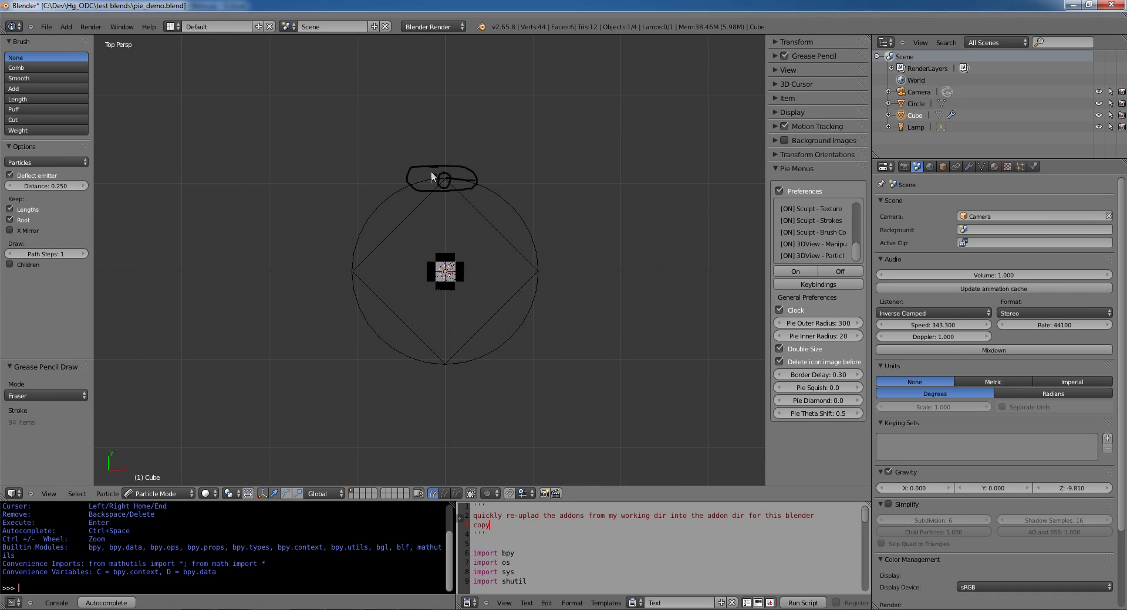
Sketch four crossing diagonal strokes around the circle to illustrate the diamond layout, and erase all Grease Pencil annotations
drag(442, 182, 583, 354)
drag(567, 252, 425, 427)
drag(502, 387, 287, 176)
drag(330, 317, 556, 72)
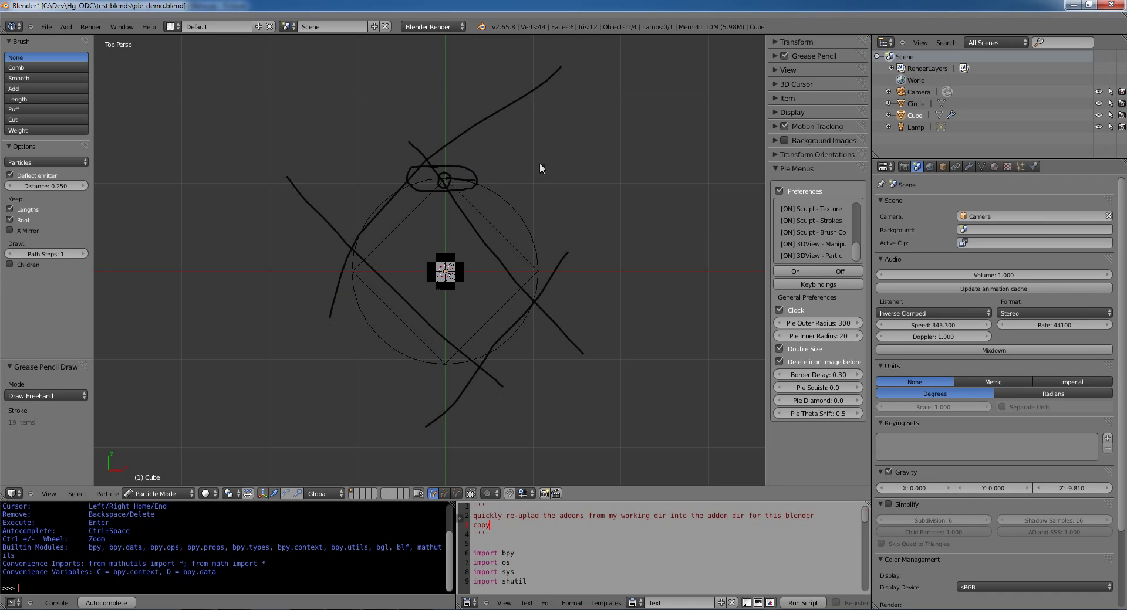
mouse_move(574, 68)
right_down()
mouse_move(378, 201)
mouse_move(536, 72)
mouse_move(441, 176)
mouse_move(455, 176)
mouse_move(471, 259)
mouse_move(536, 297)
mouse_move(546, 288)
mouse_move(575, 355)
mouse_move(511, 372)
mouse_move(469, 405)
mouse_move(511, 366)
mouse_move(499, 390)
mouse_move(417, 310)
mouse_move(332, 270)
mouse_move(297, 174)
right_up()
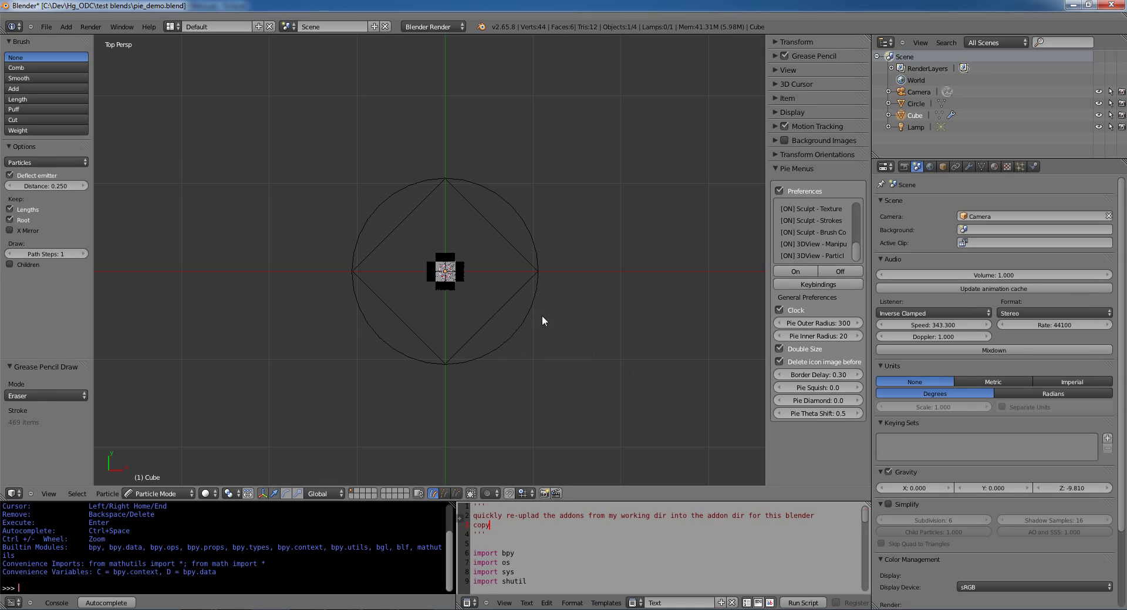
Set Pie Diamond to 1.0 and Pie Theta Shift to 0.0
click(830, 403)
text(1)
key(Return)
click(793, 416)
click(811, 415)
text(0)
key(Return)
Preview the diamond-shaped particle brush pie menu at two zoom levels and choose None
scroll(448, 281, up, 1)
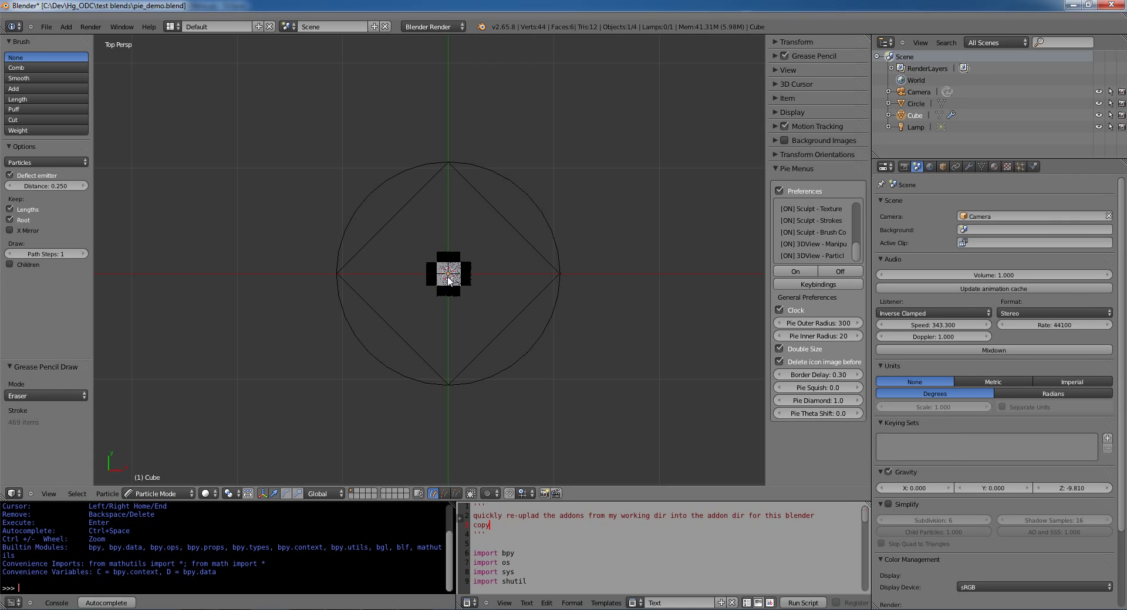
key(w)
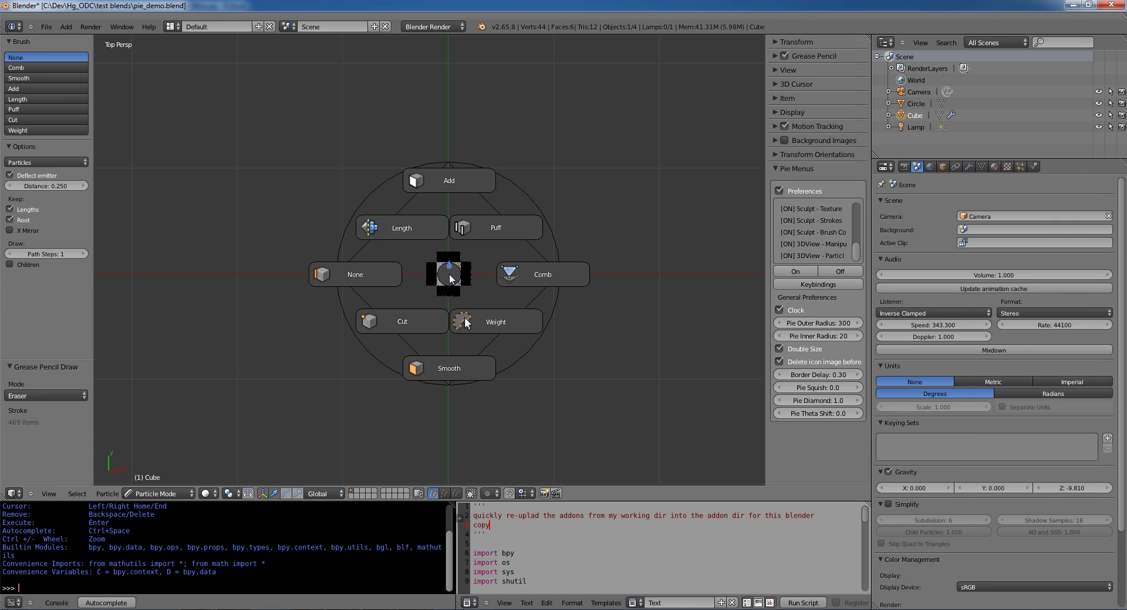
key(Escape)
scroll(453, 280, down, 1)
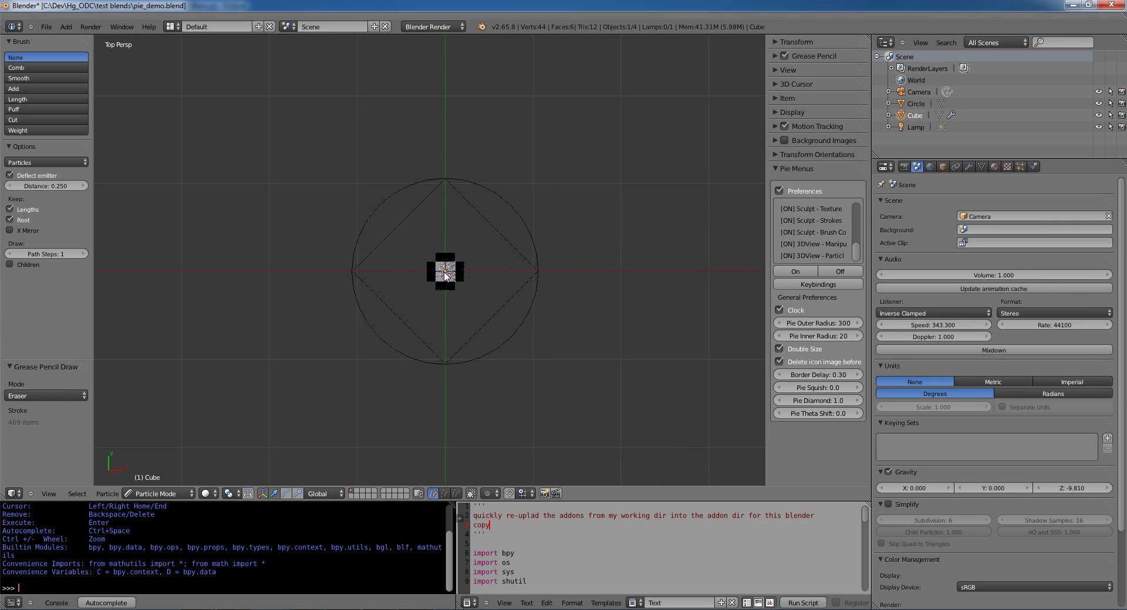
key(w)
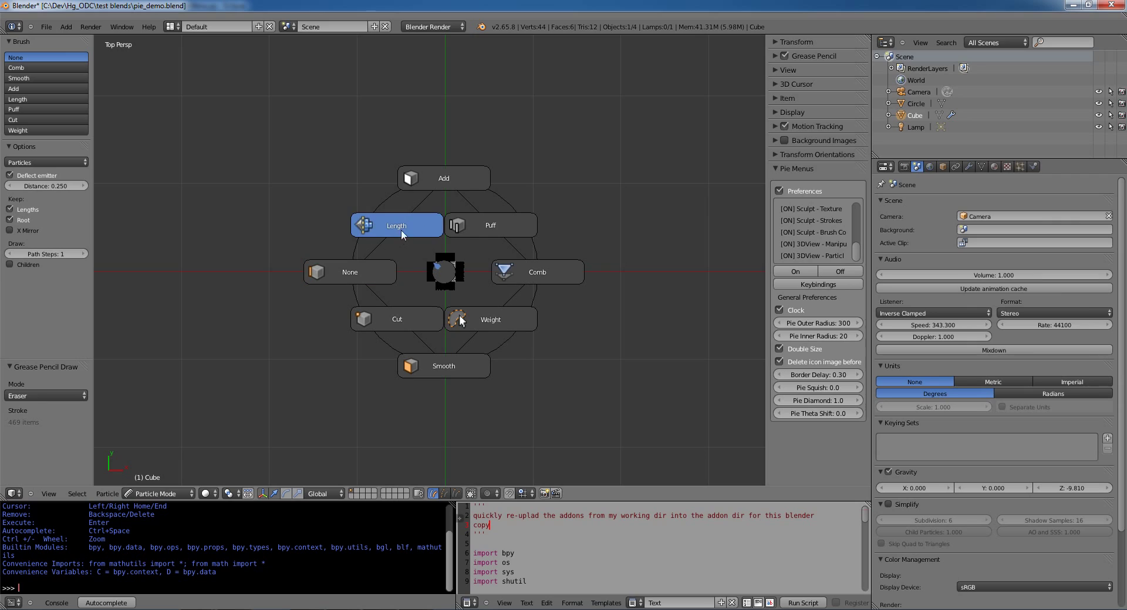
click(383, 274)
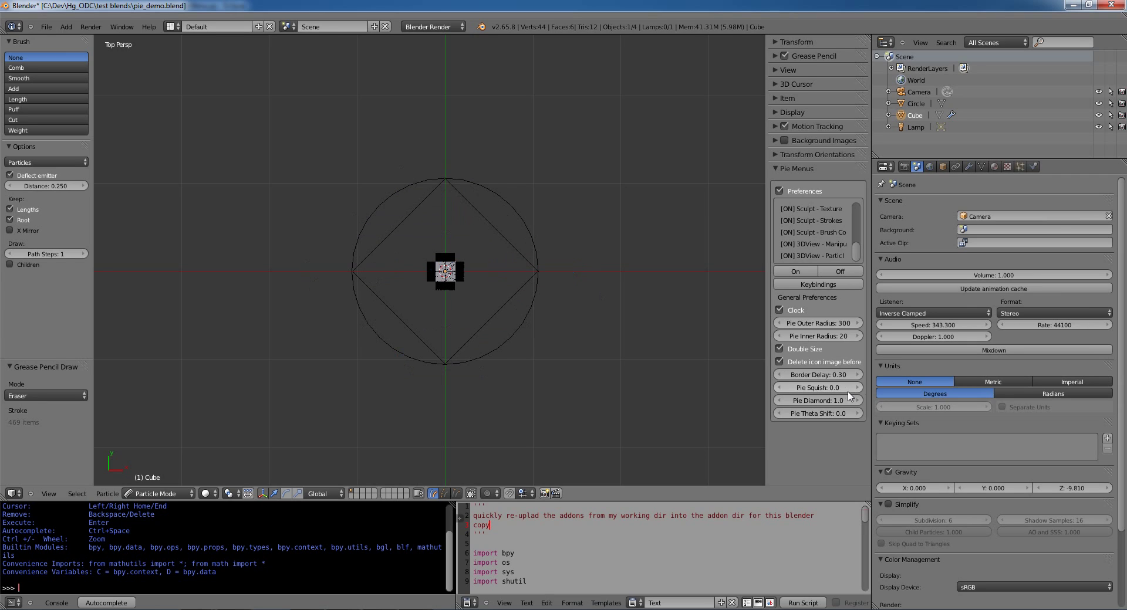
Set Pie Squish to 1.0
click(835, 387)
text(1)
key(Return)
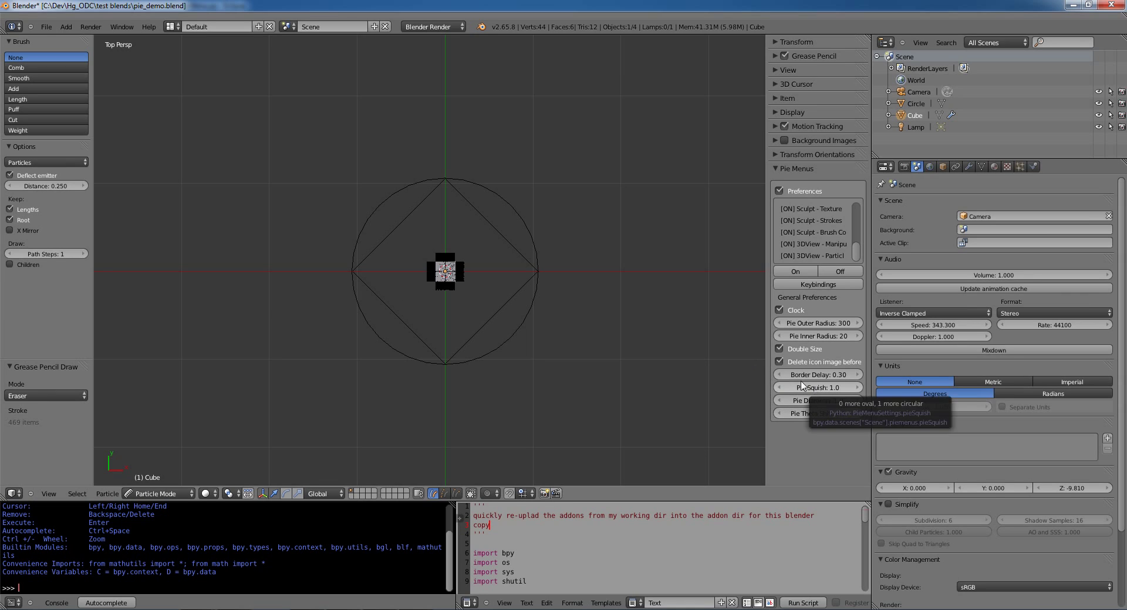
Switch to Object Mode and scale the Circle object by 2 along the X axis
key(Tab)
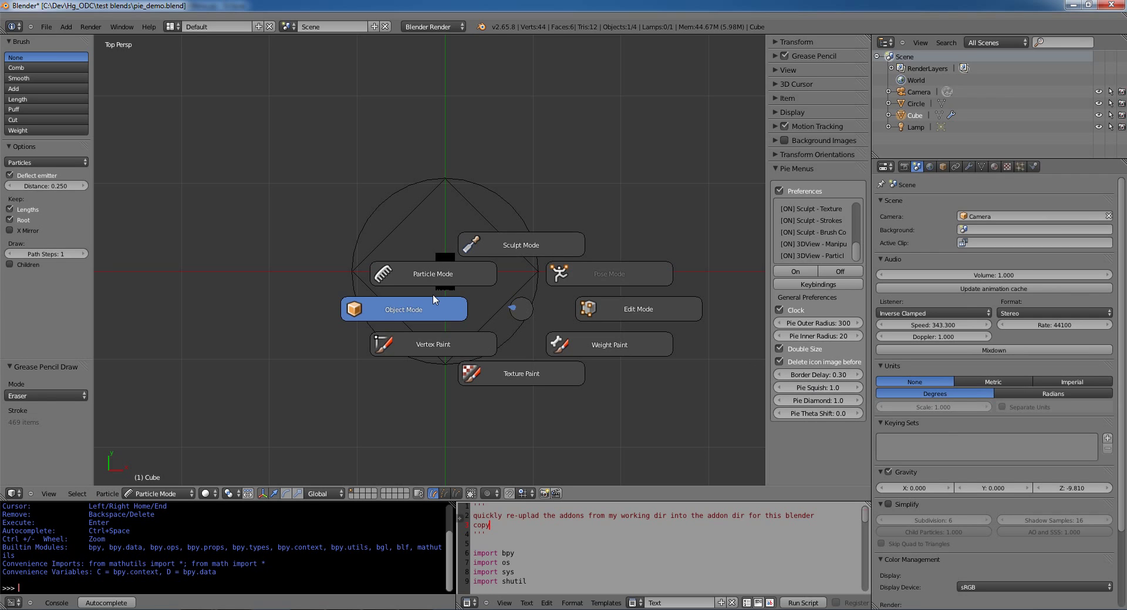
click(422, 307)
right_click(513, 296)
key(s)
key(x)
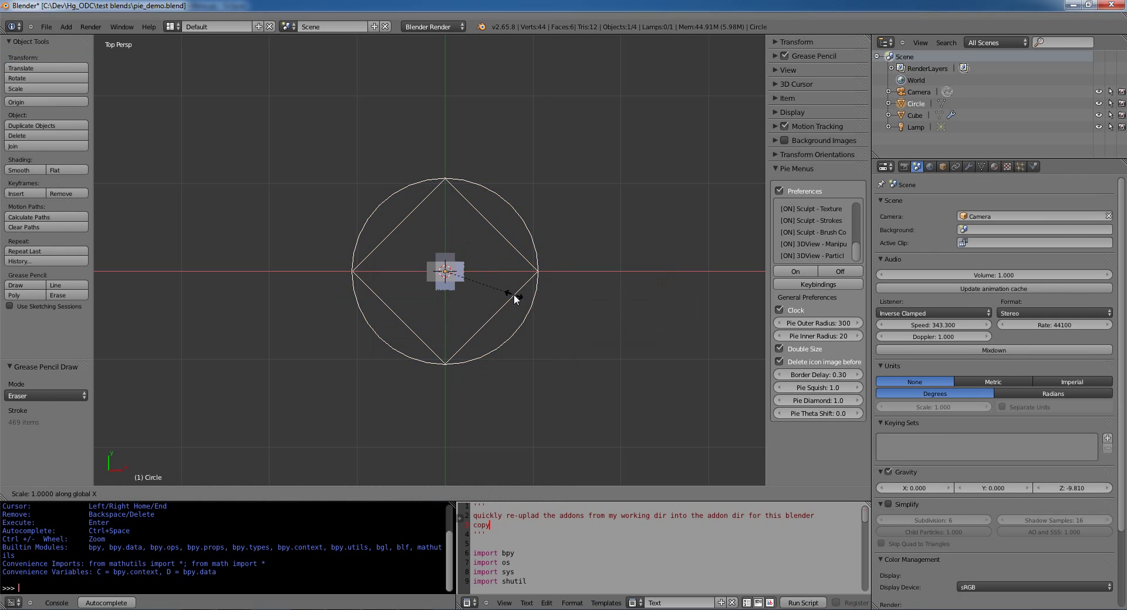
key(2)
key(Return)
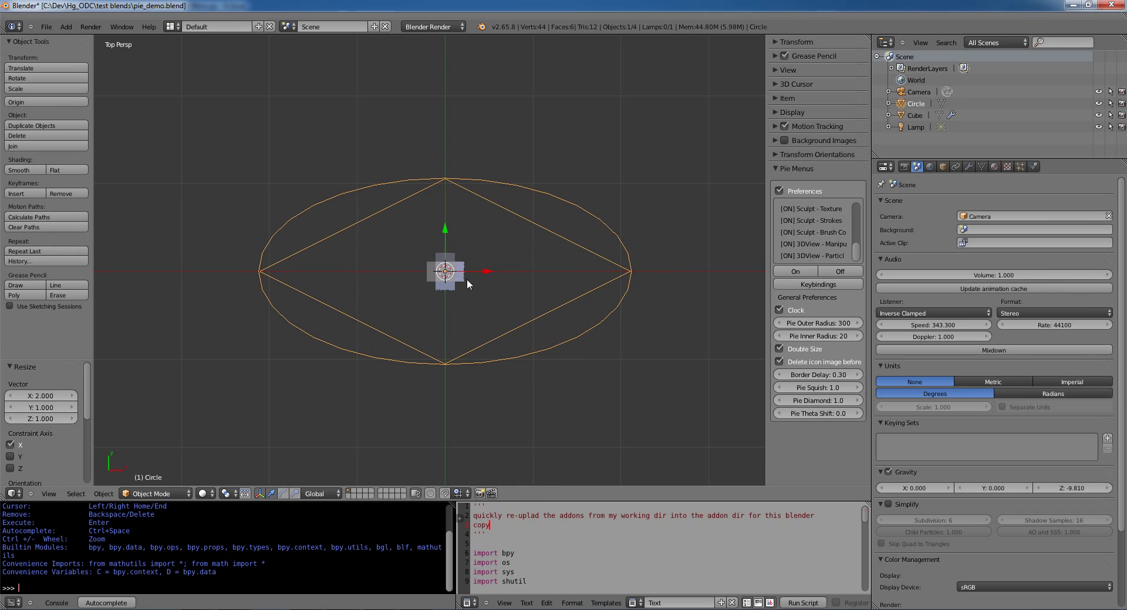
Select the cube, return it to Particle Mode, and preview the brush pie menu against the ellipse
key(Tab)
key(Escape)
right_click(459, 275)
key(Tab)
click(407, 251)
scroll(449, 276, up, 1)
key(w)
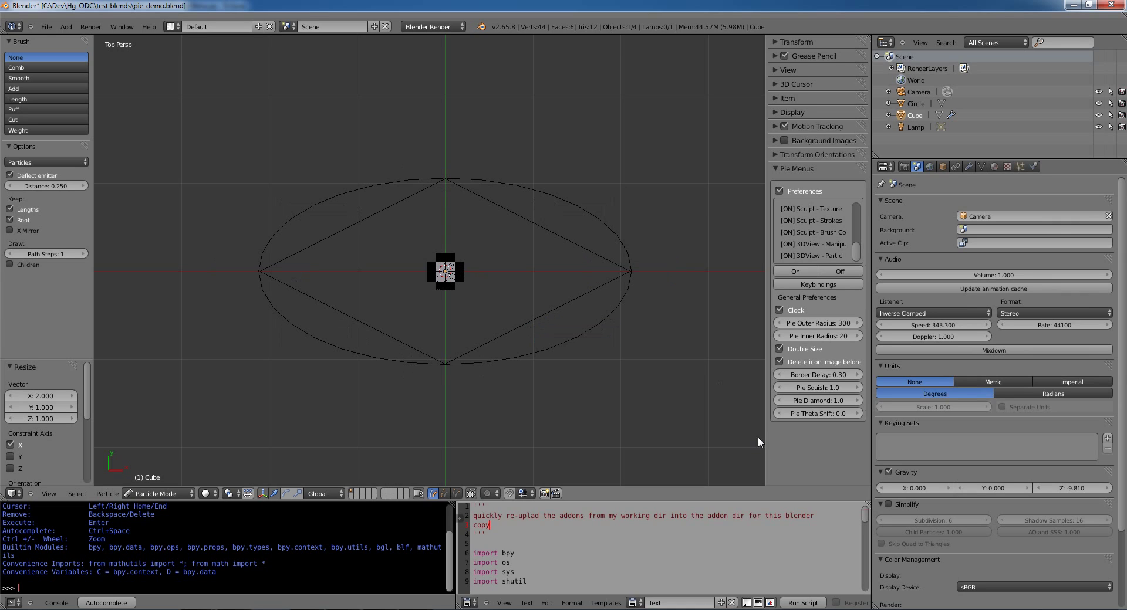
Set Pie Theta Shift to 0.3 and Pie Squish to 0.75
click(810, 413)
text(0.3)
key(Return)
click(823, 390)
key(BackSpace)
text(.75)
key(Return)
Set Pie Diamond to 0.5 and preview the particle brush pie menu over the ellipse
click(832, 401)
text(.5)
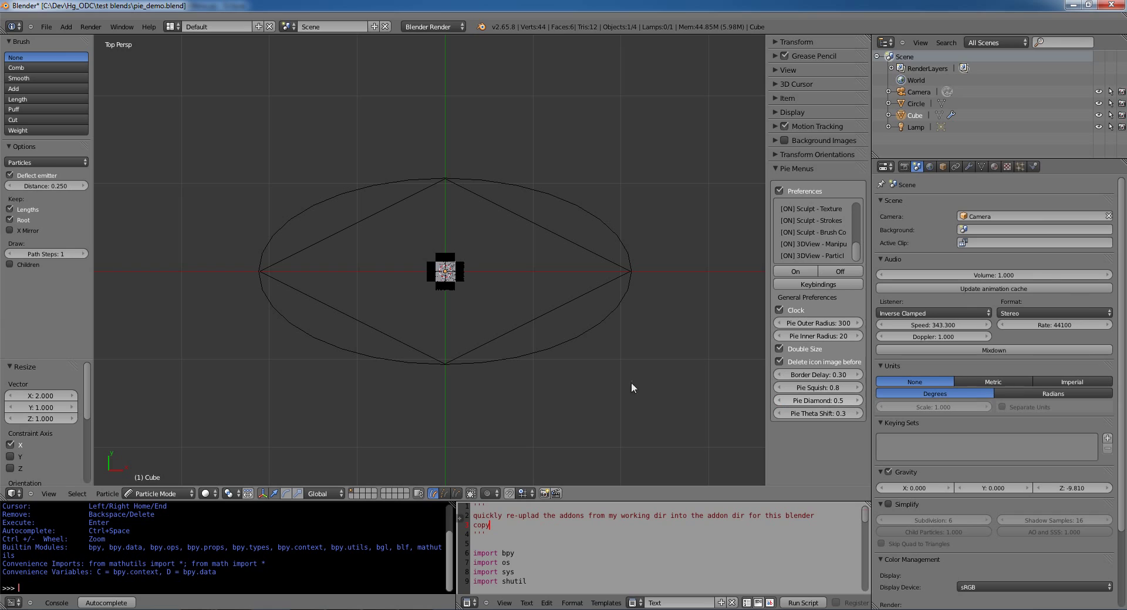
key(Return)
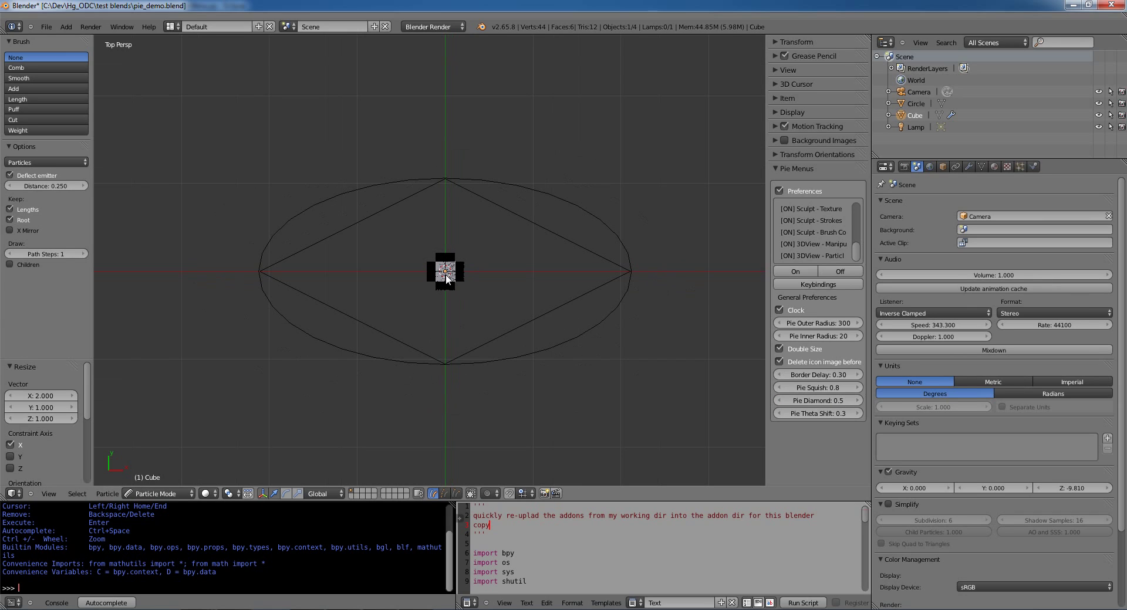
key(w)
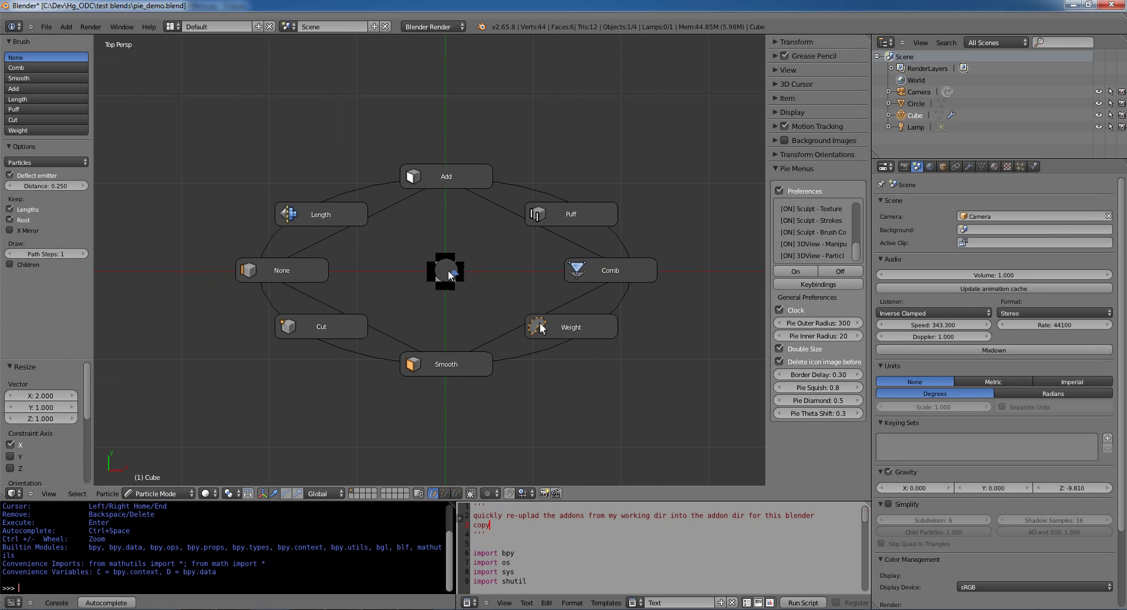
key(Escape)
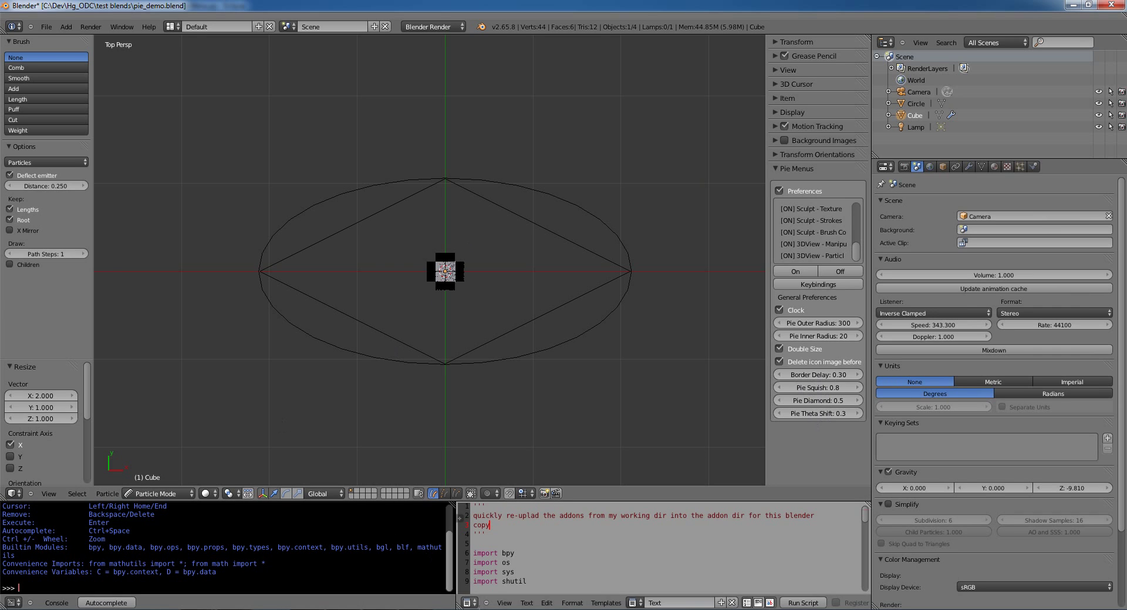
Switch to Eclipse and examine the menu_init code in pie_particleCombMenu and pie_modeMenu
key(alt+Tab)
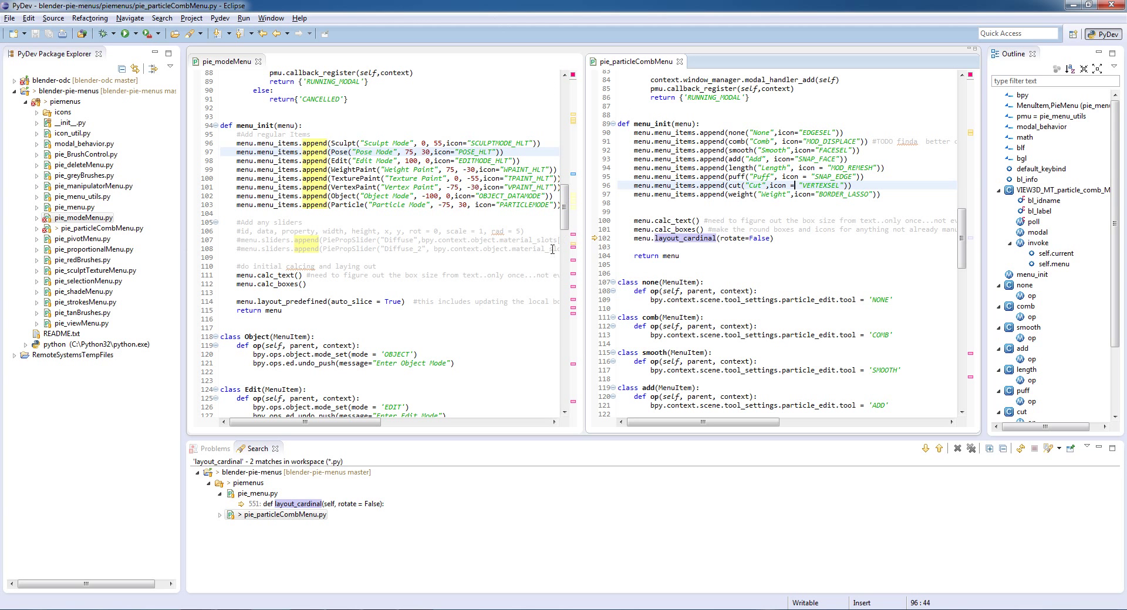
scroll(665, 134, up, 1)
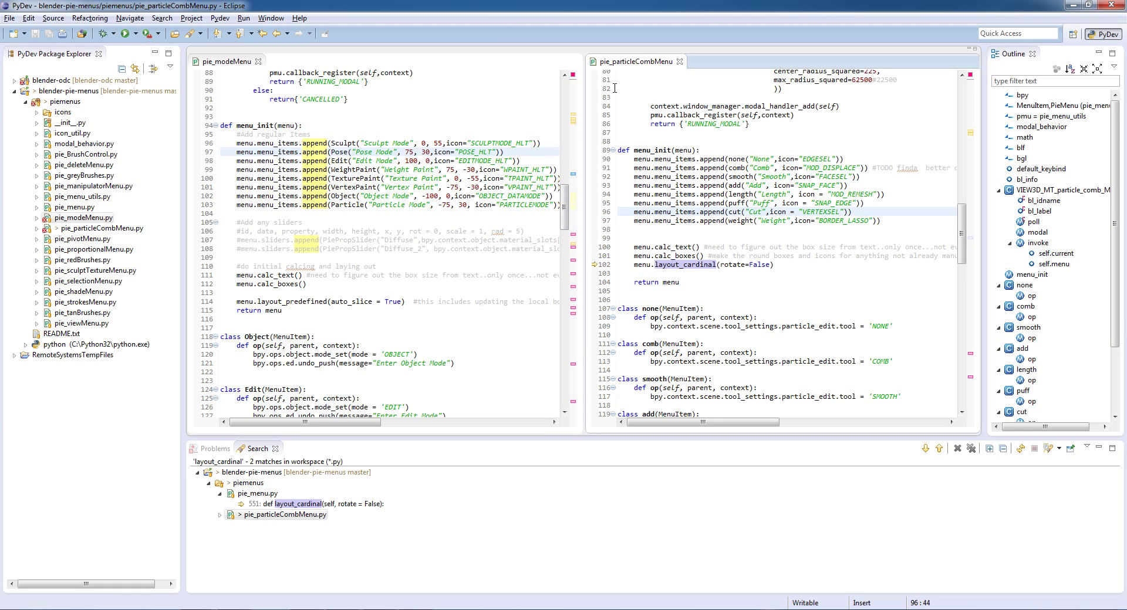
click(229, 65)
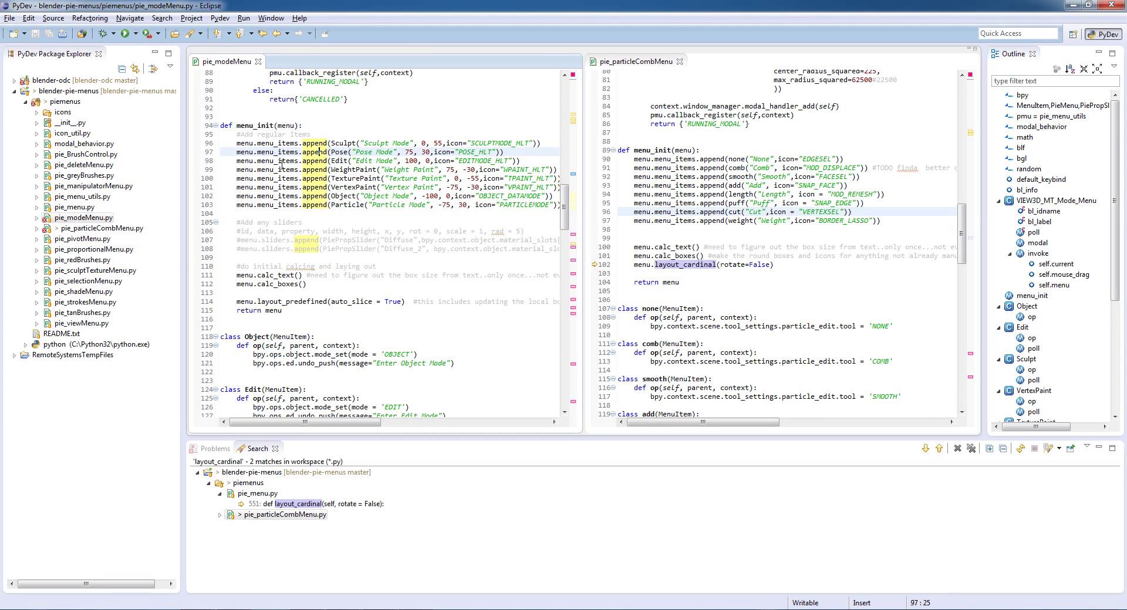
Examine the Sculpt menu item in pie_modeMenu's menu_init and the Sculpt class's op and poll definitions
drag(236, 144, 359, 143)
click(256, 144)
scroll(260, 345, down, 5)
scroll(260, 345, down, 2)
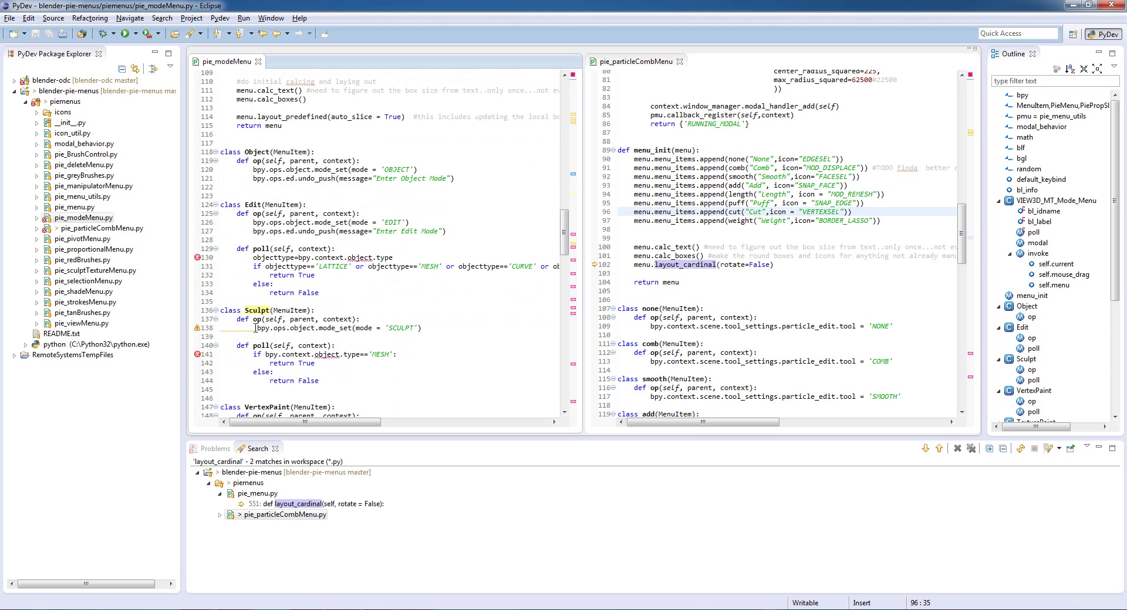
drag(259, 332, 431, 332)
scroll(393, 194, up, 6)
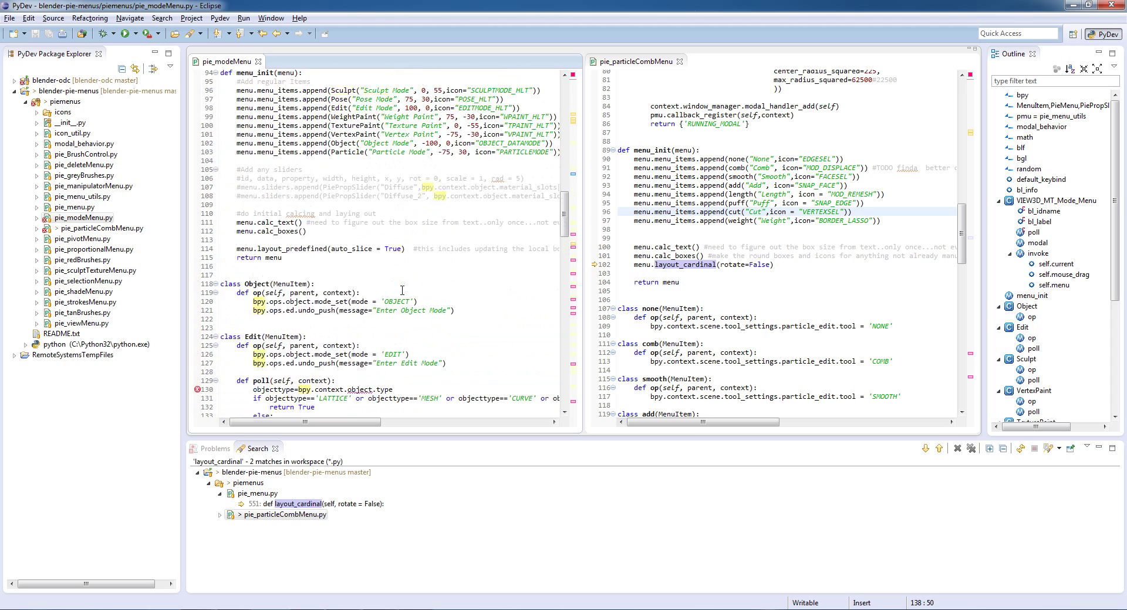
scroll(393, 193, up, 1)
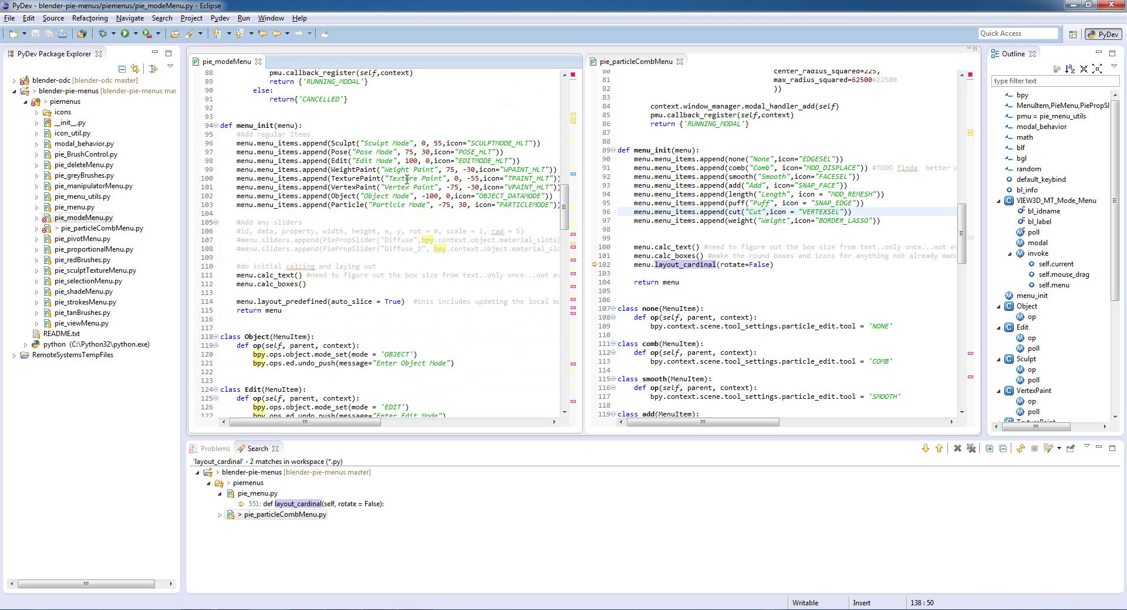
Examine the menu_items append call and the Sculpt class name on the first item line of pie_modeMenu
click(336, 143)
click(316, 143)
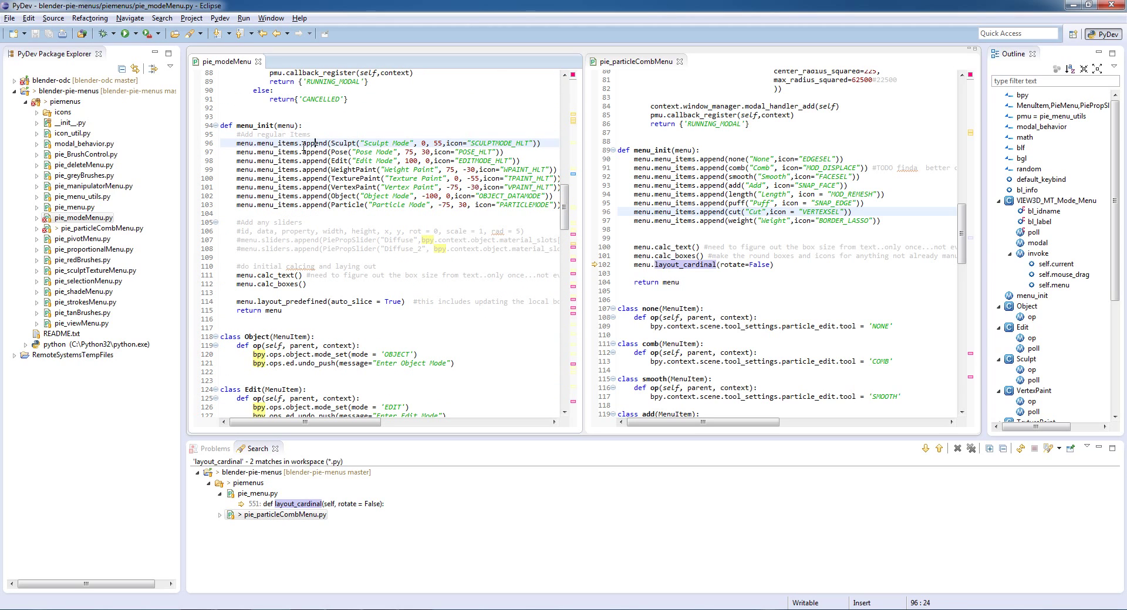
drag(305, 145, 353, 143)
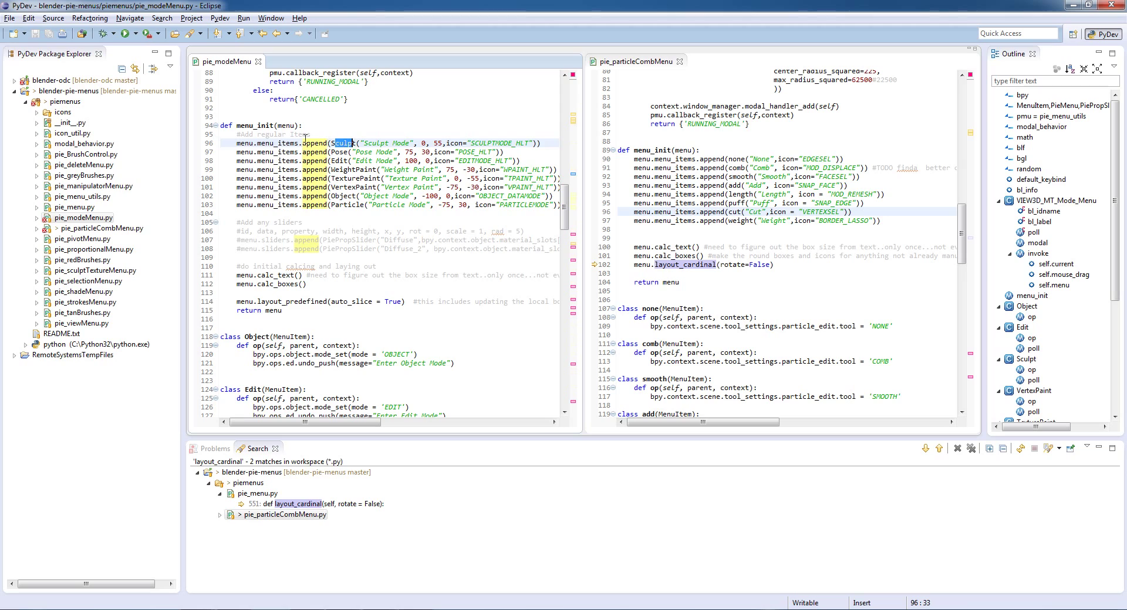
click(261, 144)
key(shift+Right)
key(shift+Right)
key(shift+Right)
key(shift+Right)
key(shift+Right)
key(shift+Right)
key(shift+Right)
key(shift+Right)
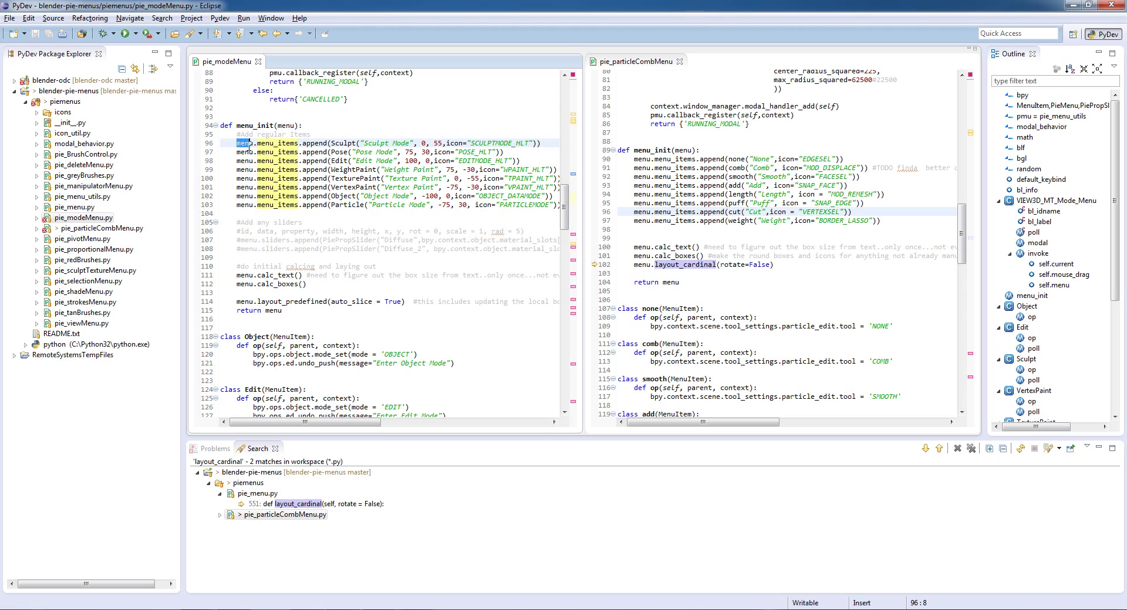
Examine the Sculpt item's label, x and y position, and icon arguments in pie_modeMenu
drag(360, 143, 442, 144)
click(425, 143)
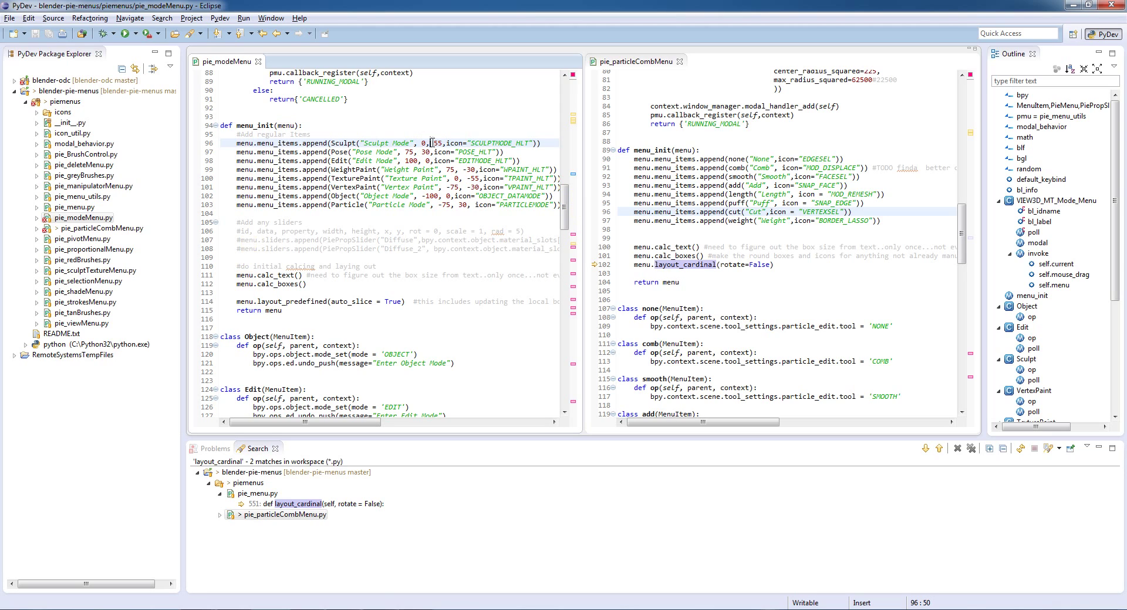
click(438, 143)
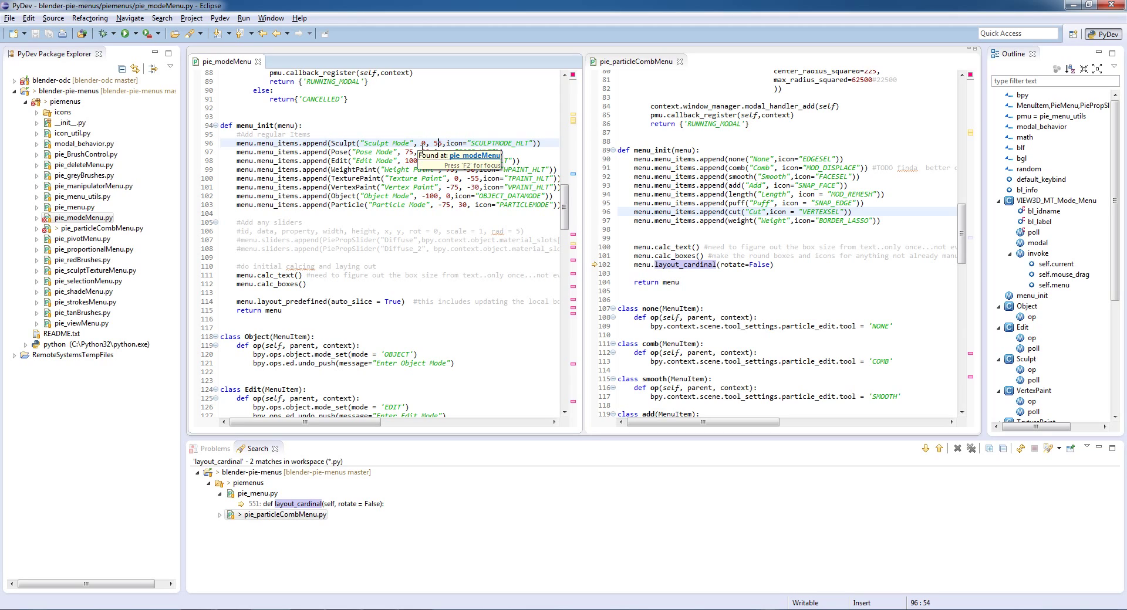
drag(463, 143, 532, 143)
click(475, 144)
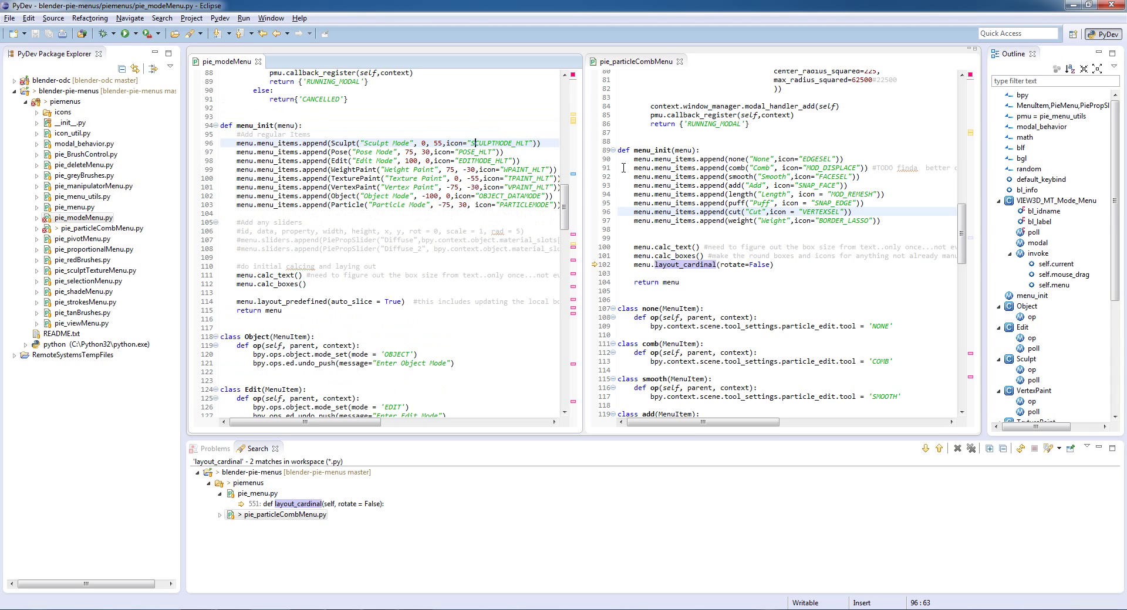
Examine the menu item lines and the layout_cardinal call in pie_particleCombMenu's menu_init
drag(633, 159, 889, 221)
click(889, 221)
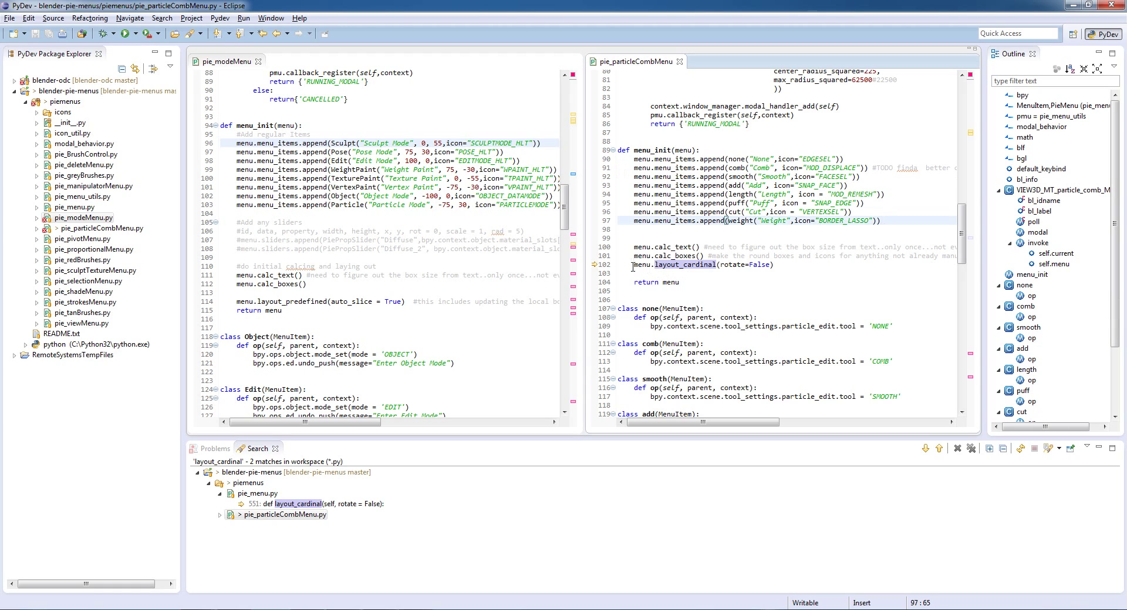
drag(655, 265, 687, 259)
double_click(695, 264)
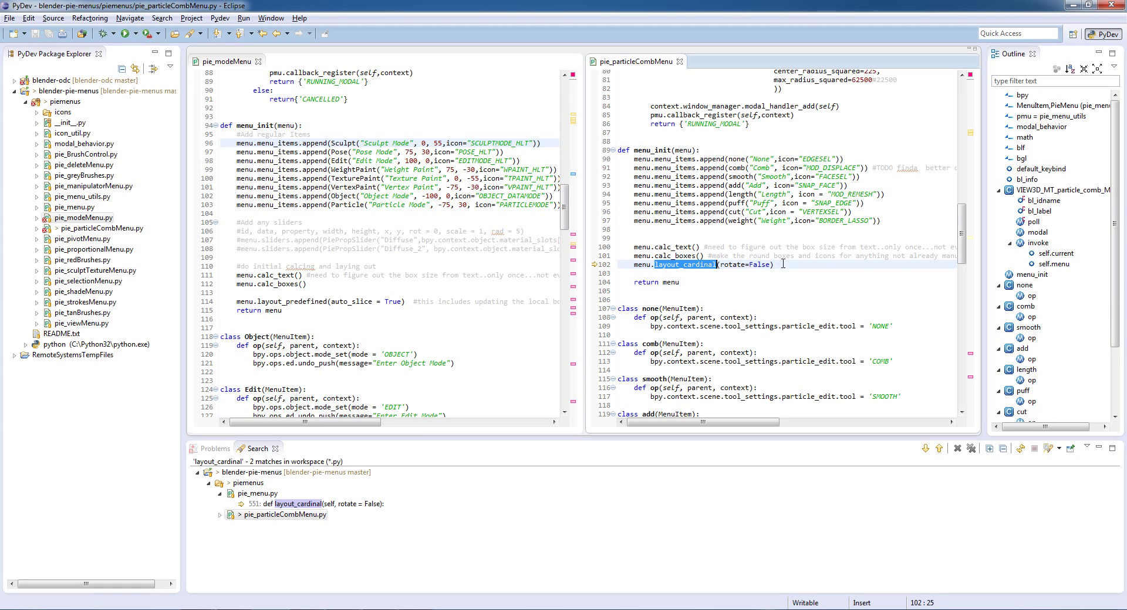
click(675, 176)
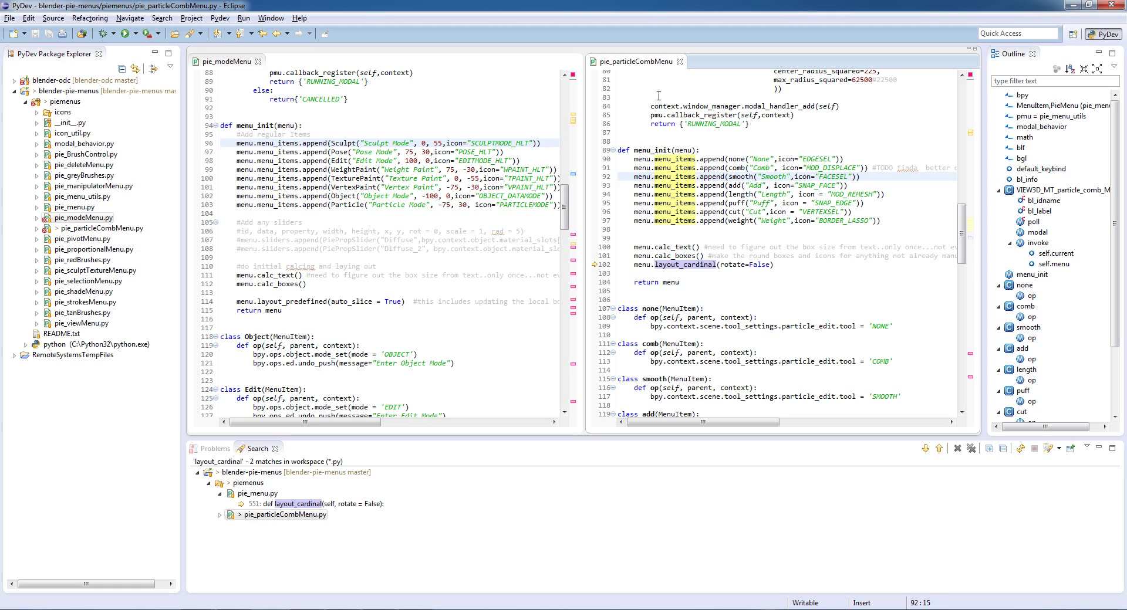
Compare with the explicit position coordinates of the Sculpt, Pose and Edit items in pie_modeMenu
click(434, 169)
drag(421, 143, 443, 160)
click(441, 152)
click(402, 161)
click(447, 161)
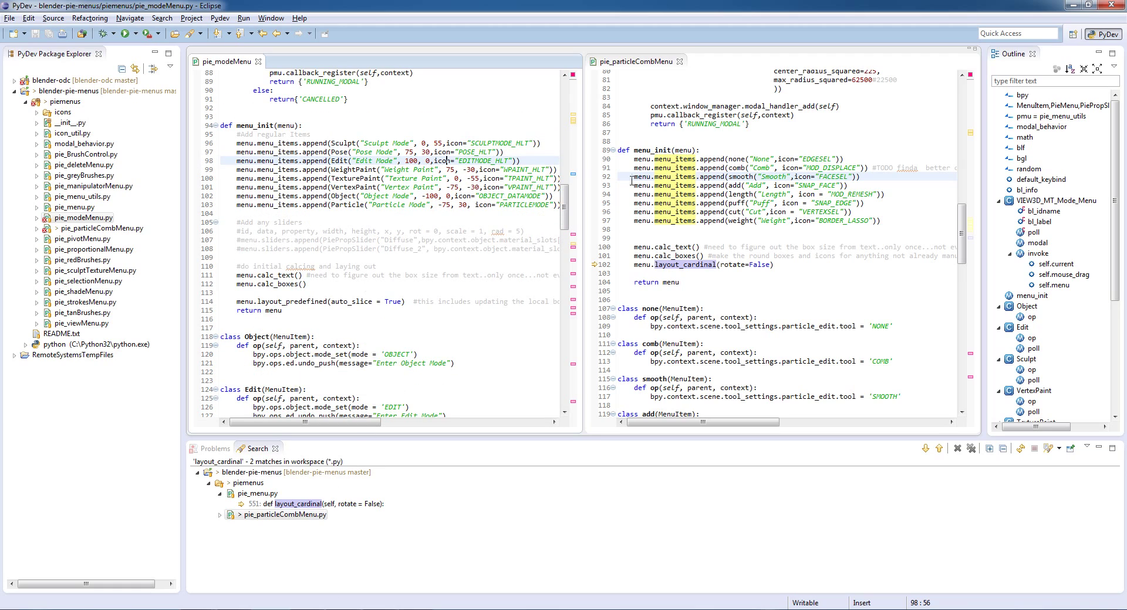
Switch to Blender and compare the particle brush pie menu with the mode pie menu over the ellipse, cancelling each one
mouse_move(176, 600)
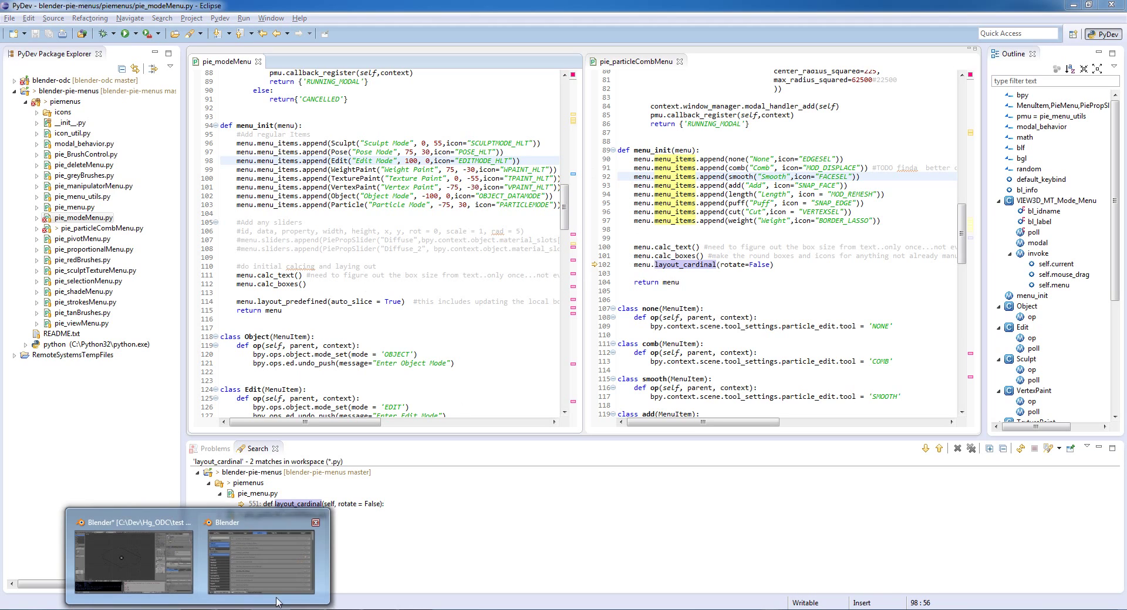
click(180, 570)
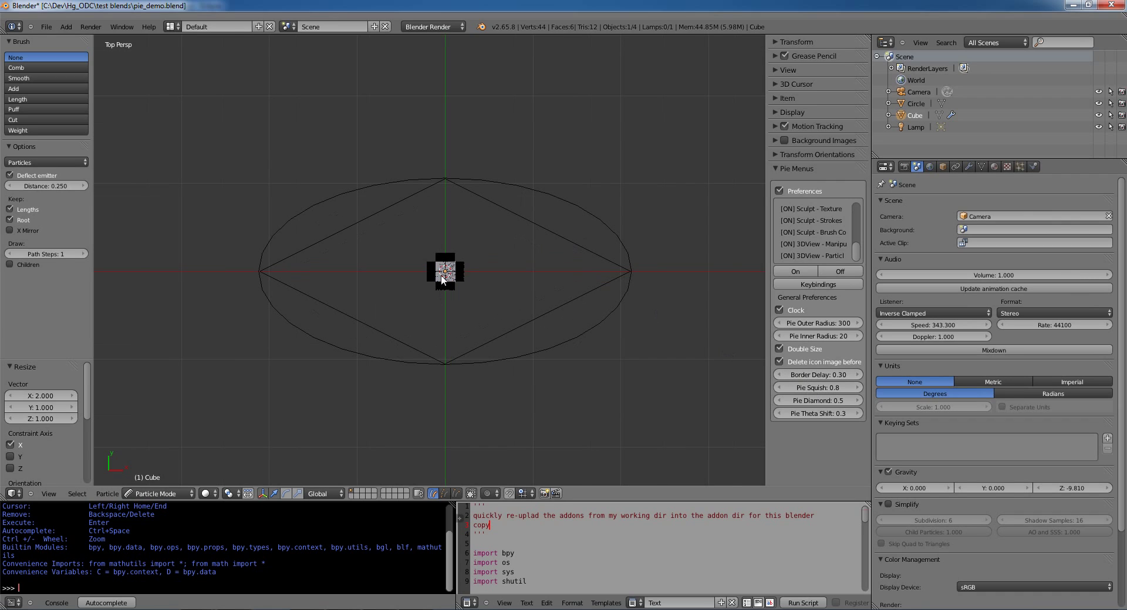
key(w)
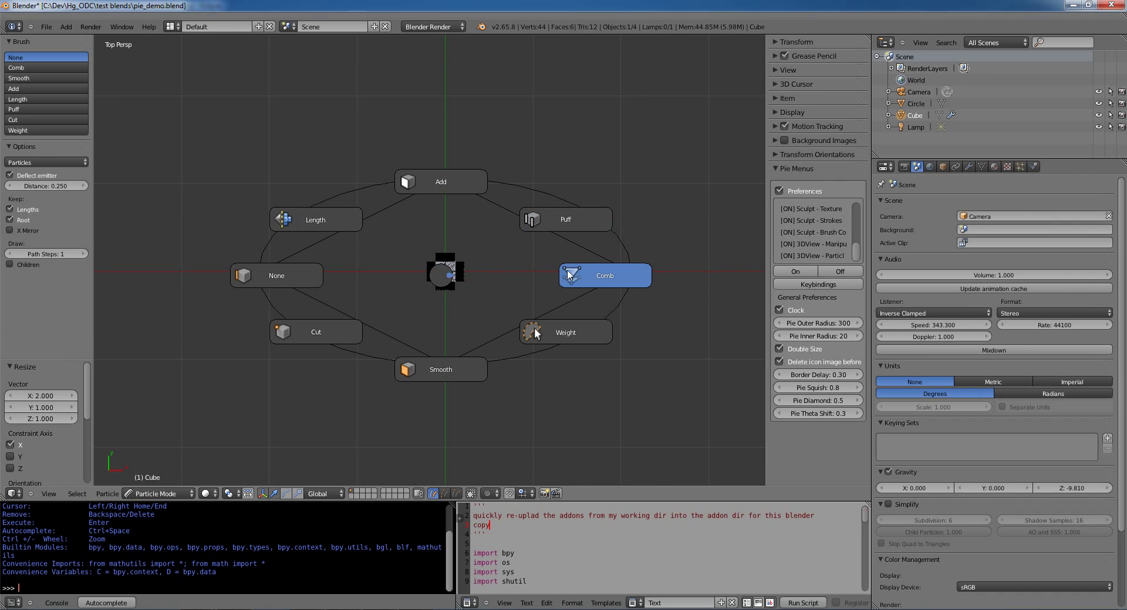
key(Escape)
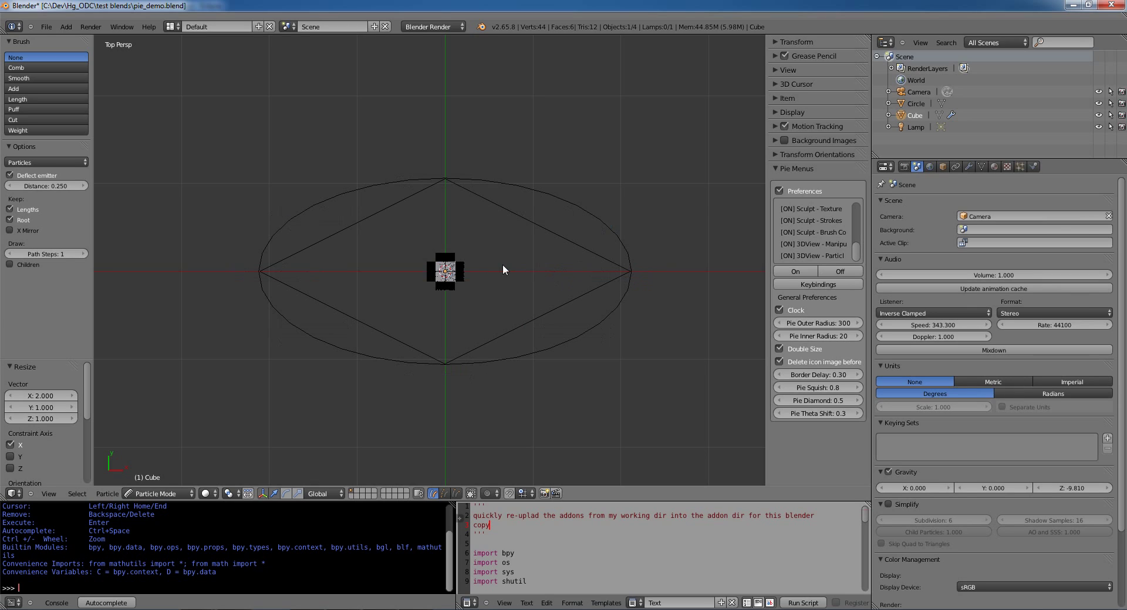
key(Tab)
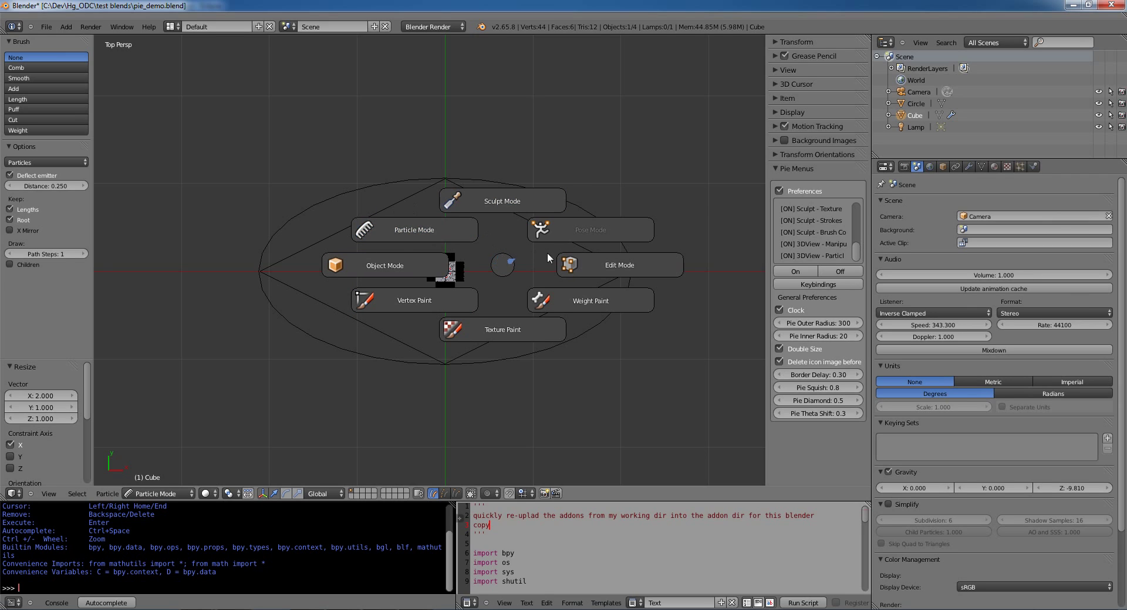
key(Escape)
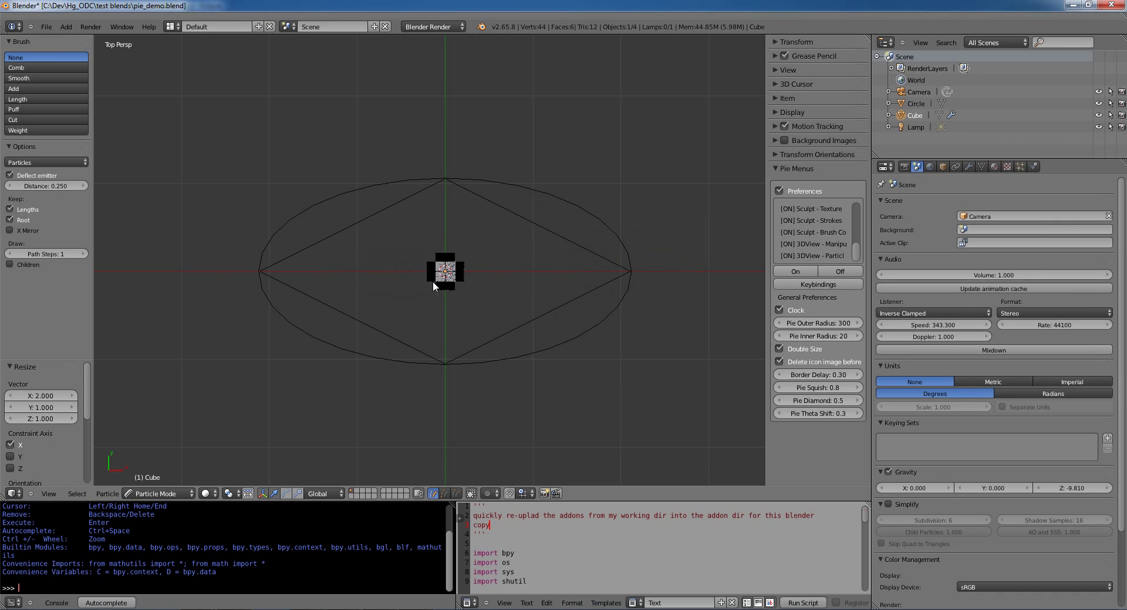
key(w)
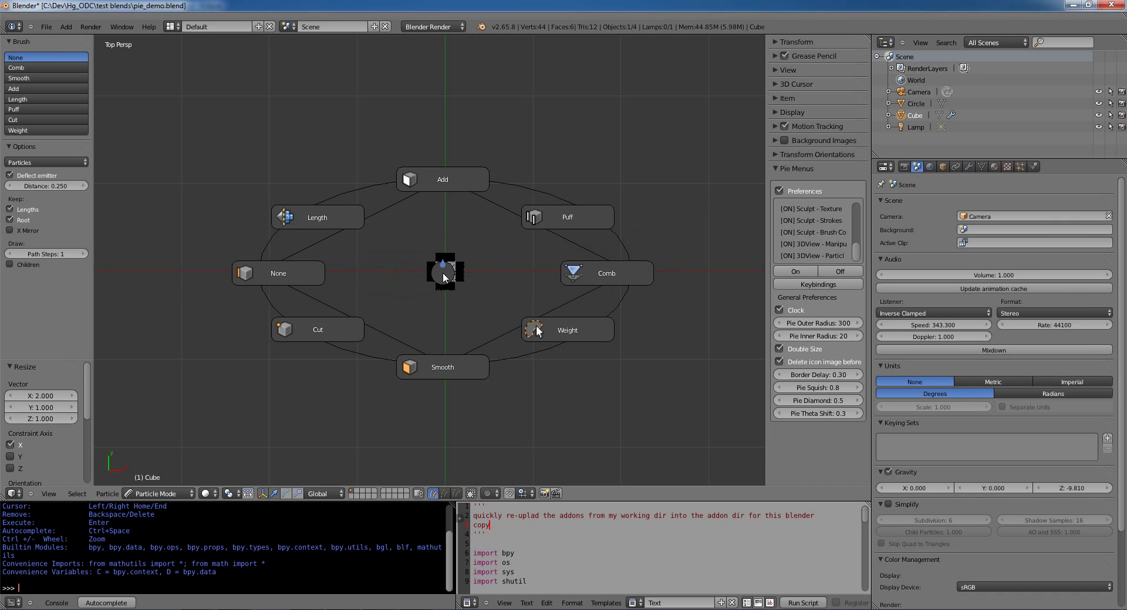
key(Escape)
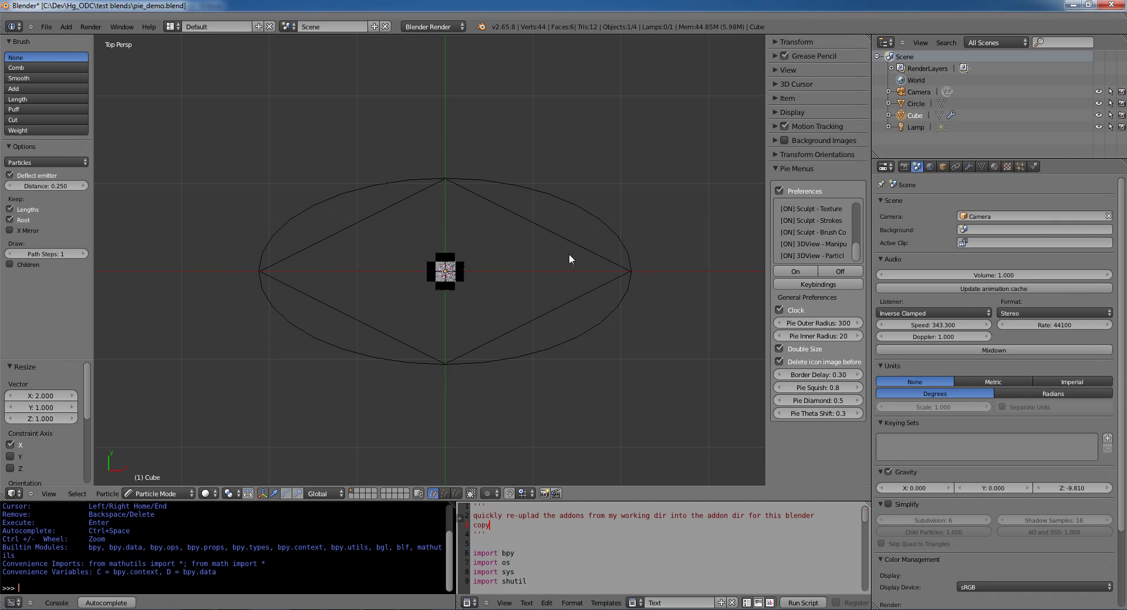
key(Tab)
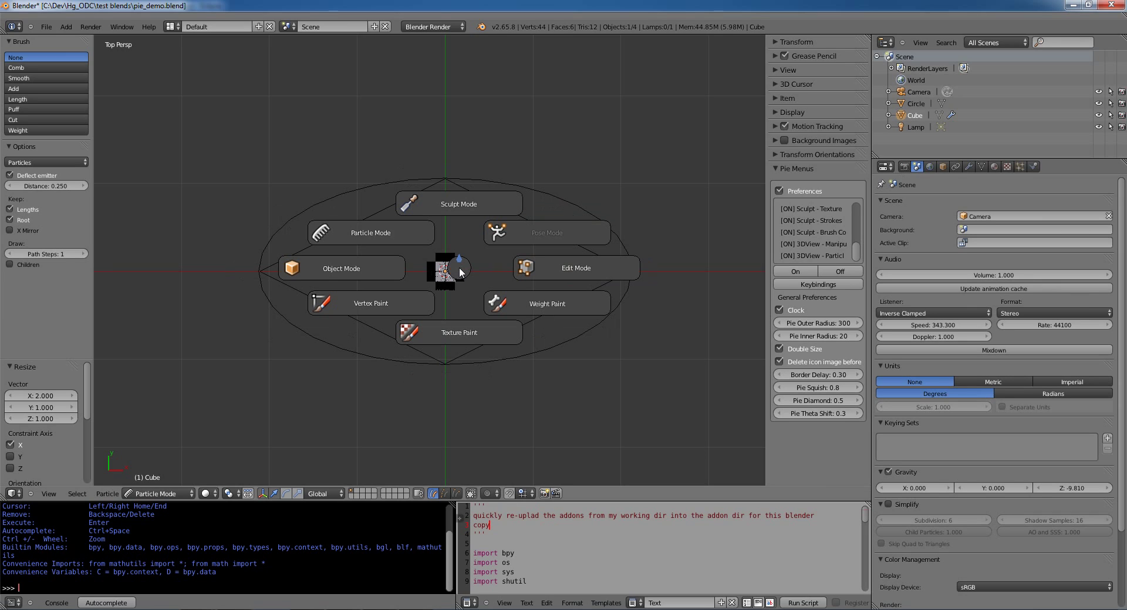
key(Escape)
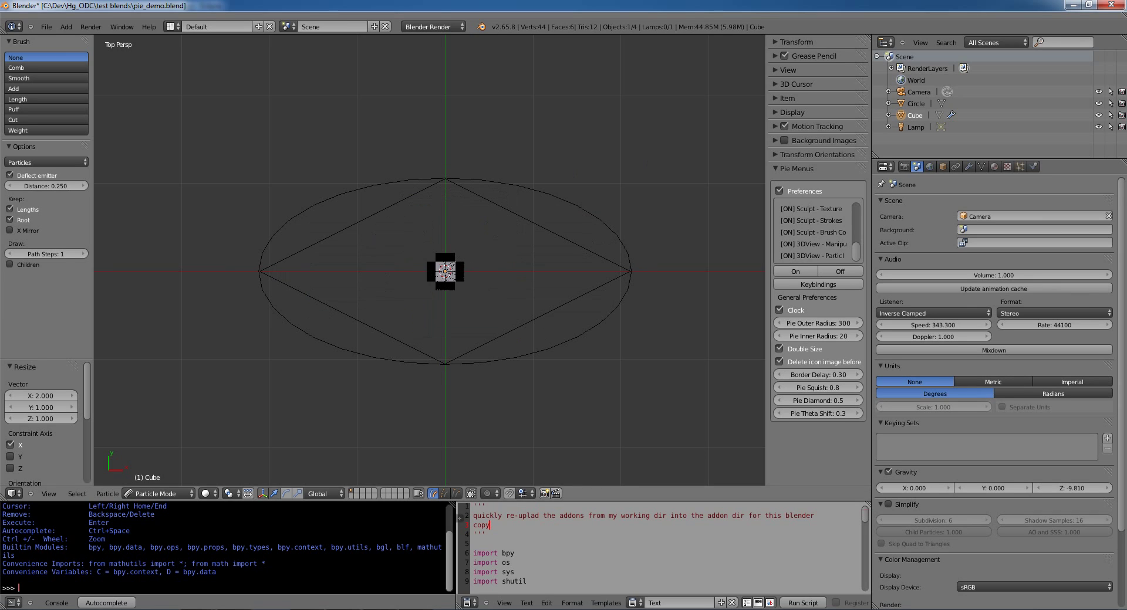
Turn off Double Size in the Pie Menus general preferences
scroll(400, 368, down, 1)
scroll(399, 368, up, 2)
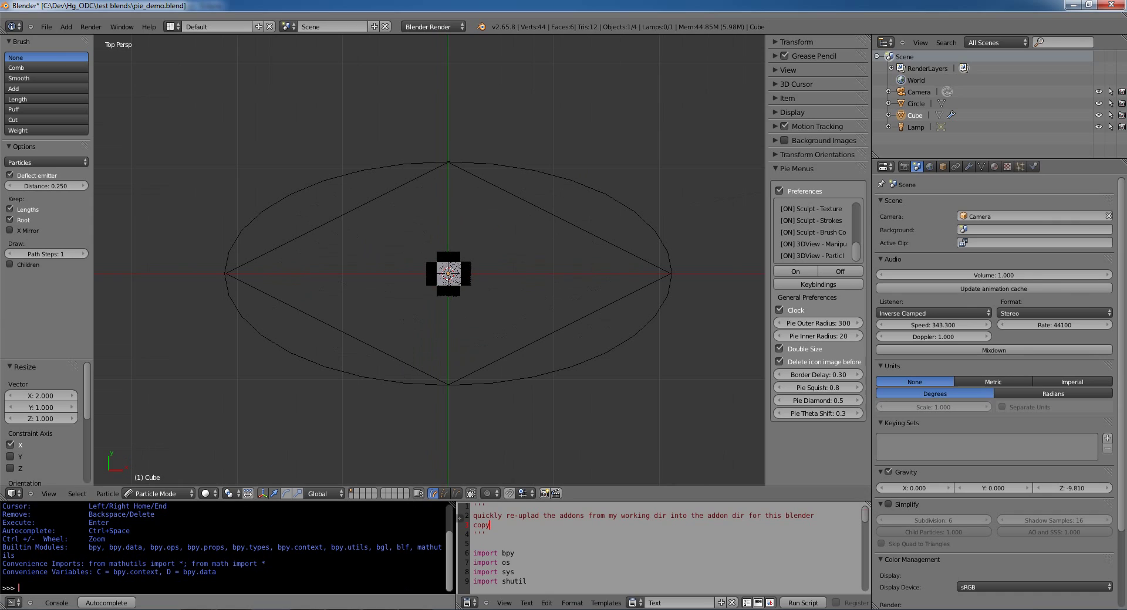
mouse_move(343, 609)
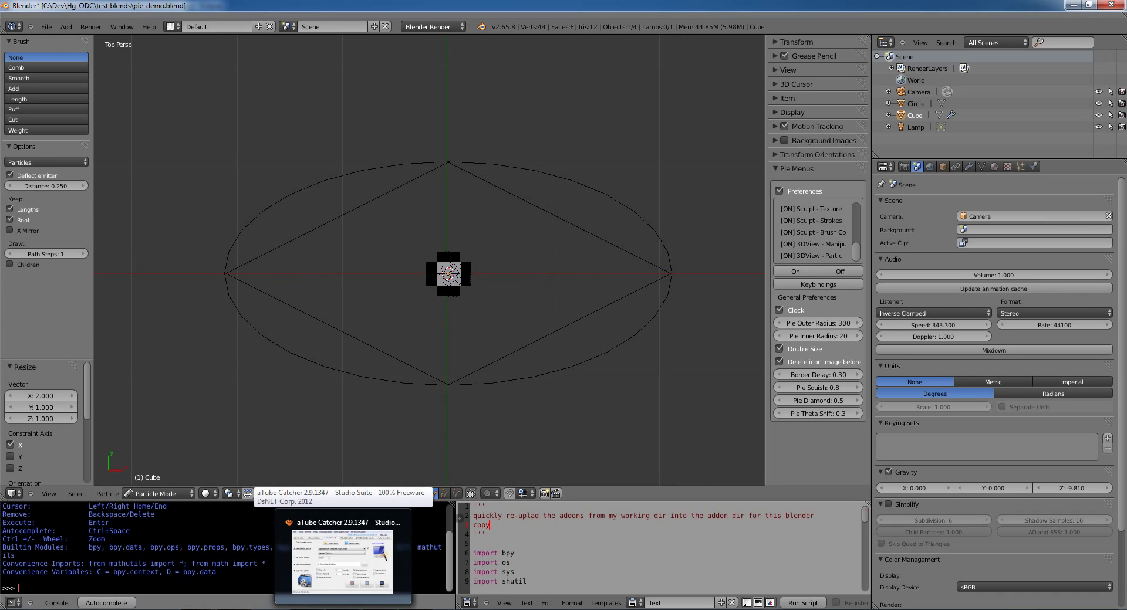
click(779, 349)
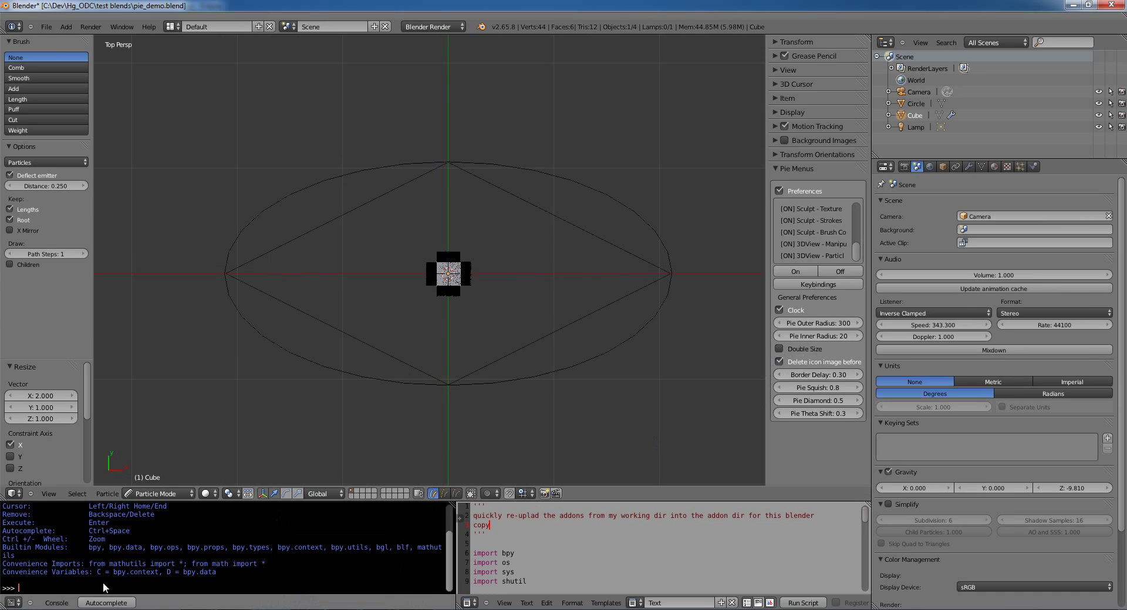